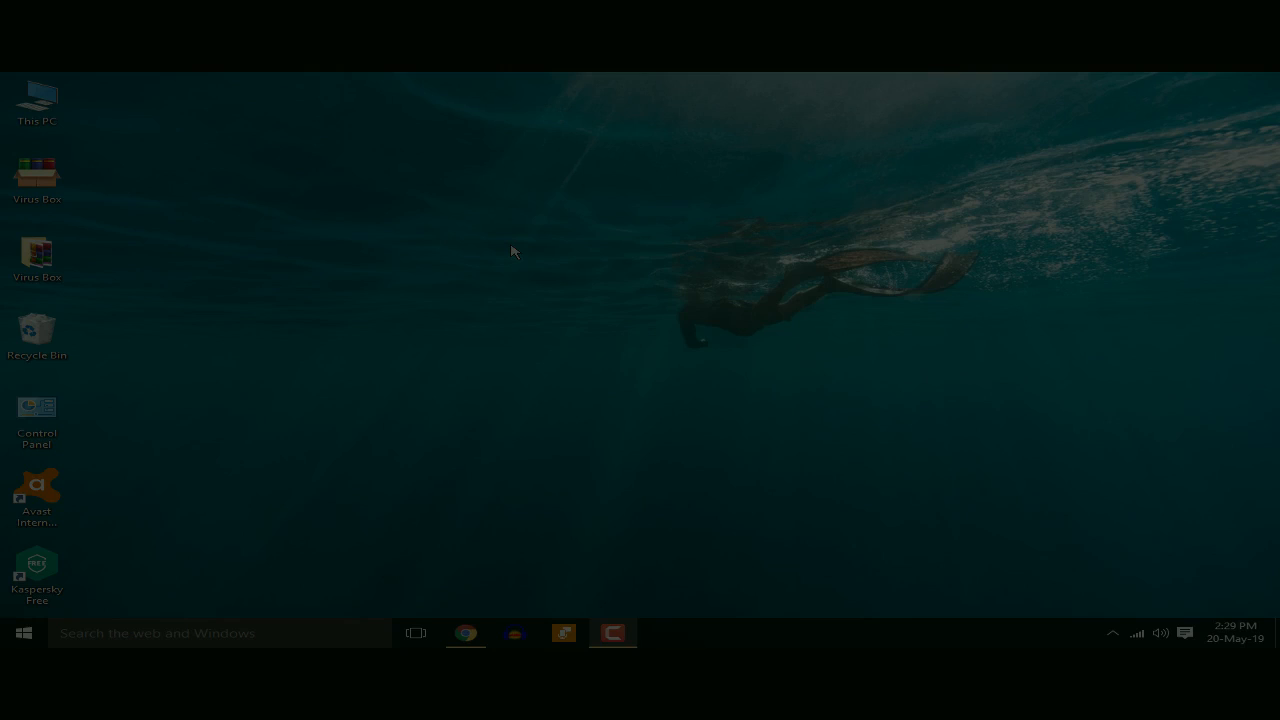
Switch to Chrome and examine the Kaspersky Free product heading on the free antivirus page.
right_click(544, 287)
left_click(543, 281)
left_click(466, 636)
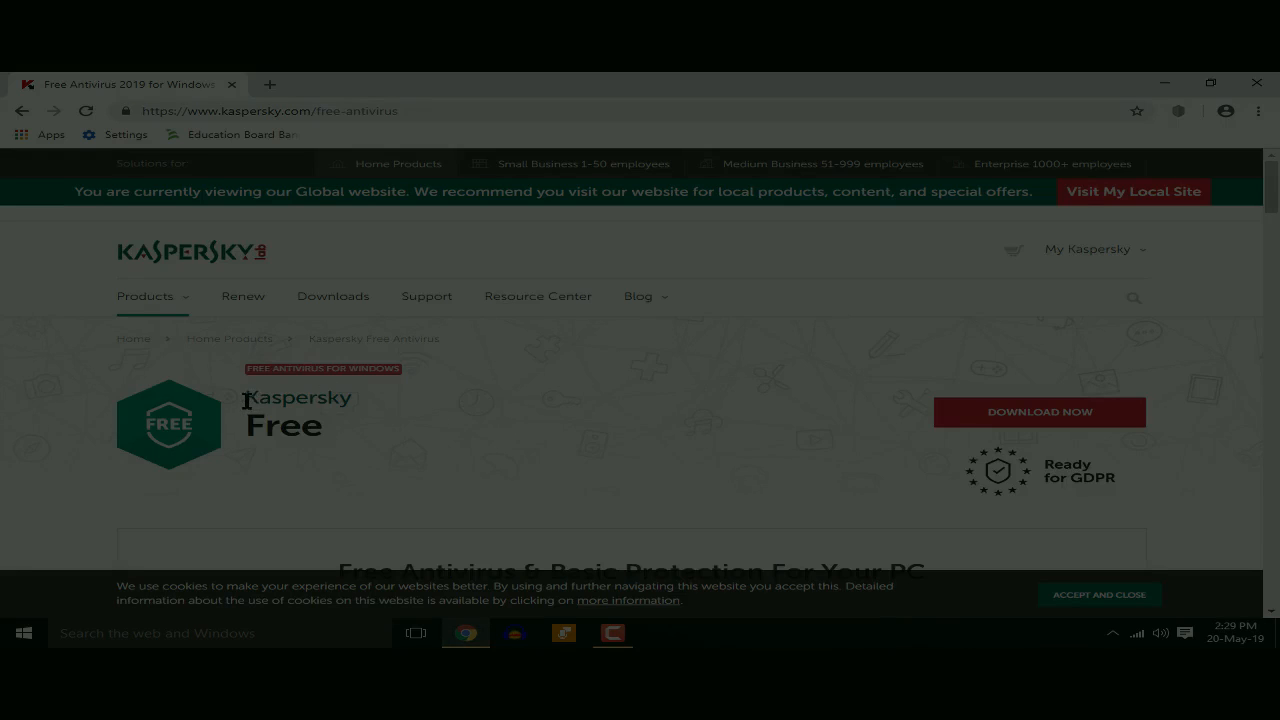
left_click_drag(297, 400, 357, 440)
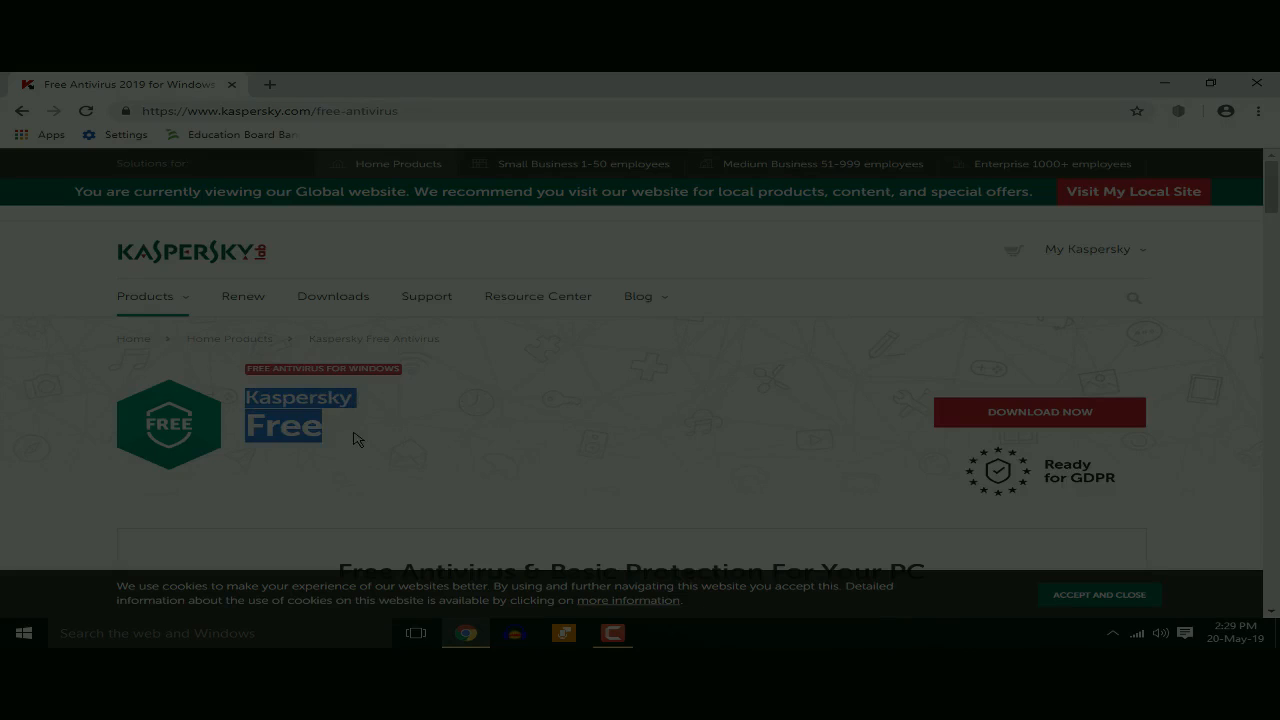
left_click(357, 440)
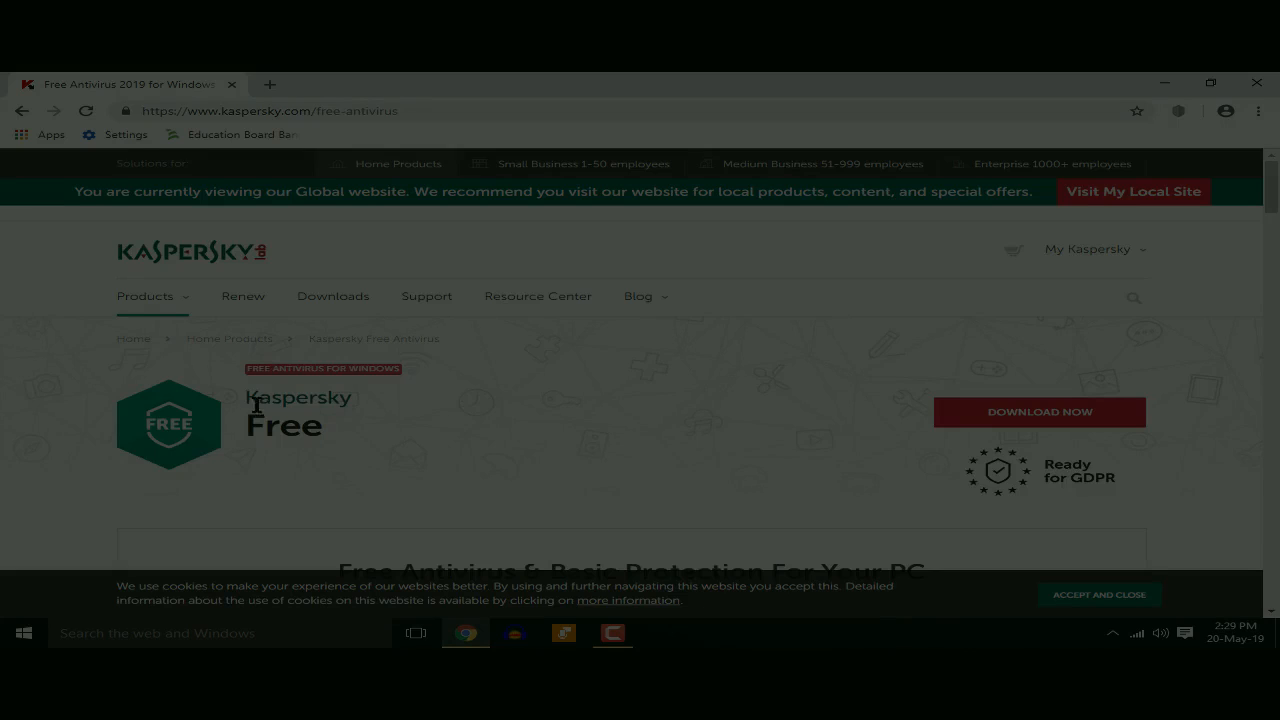
left_click_drag(297, 400, 357, 440)
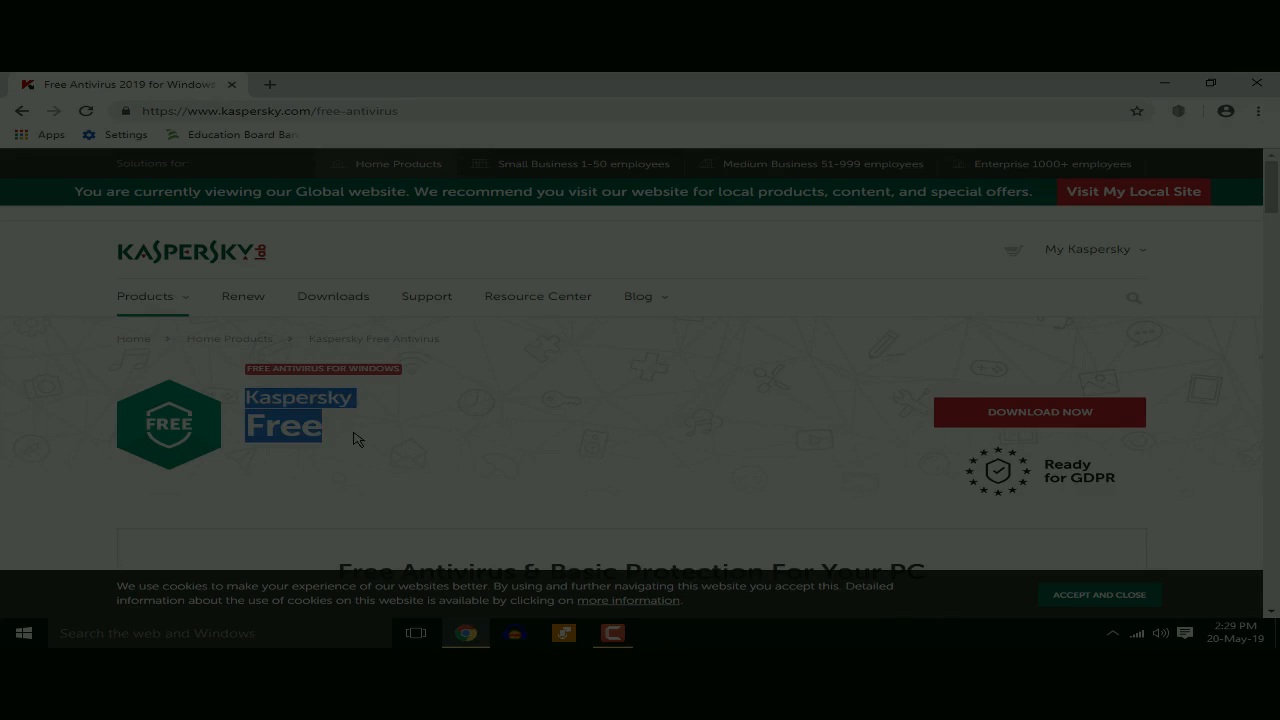
left_click(357, 440)
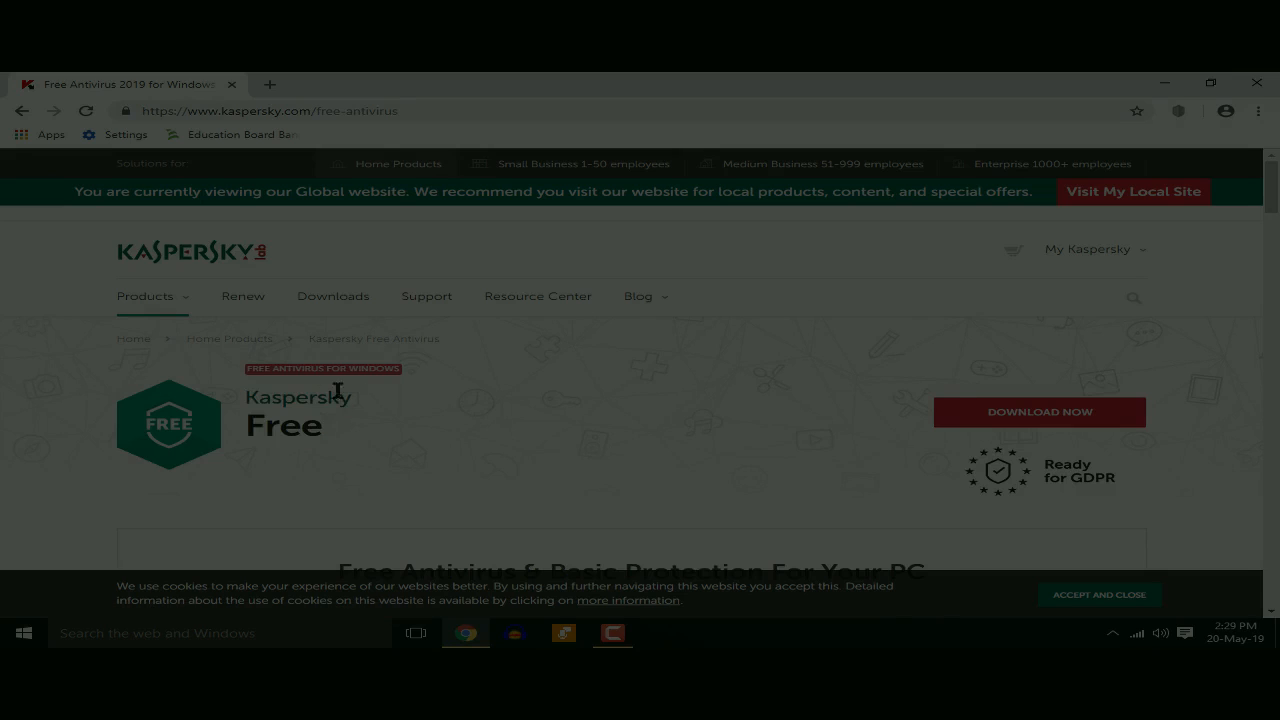
left_click_drag(297, 400, 357, 440)
left_click(357, 440)
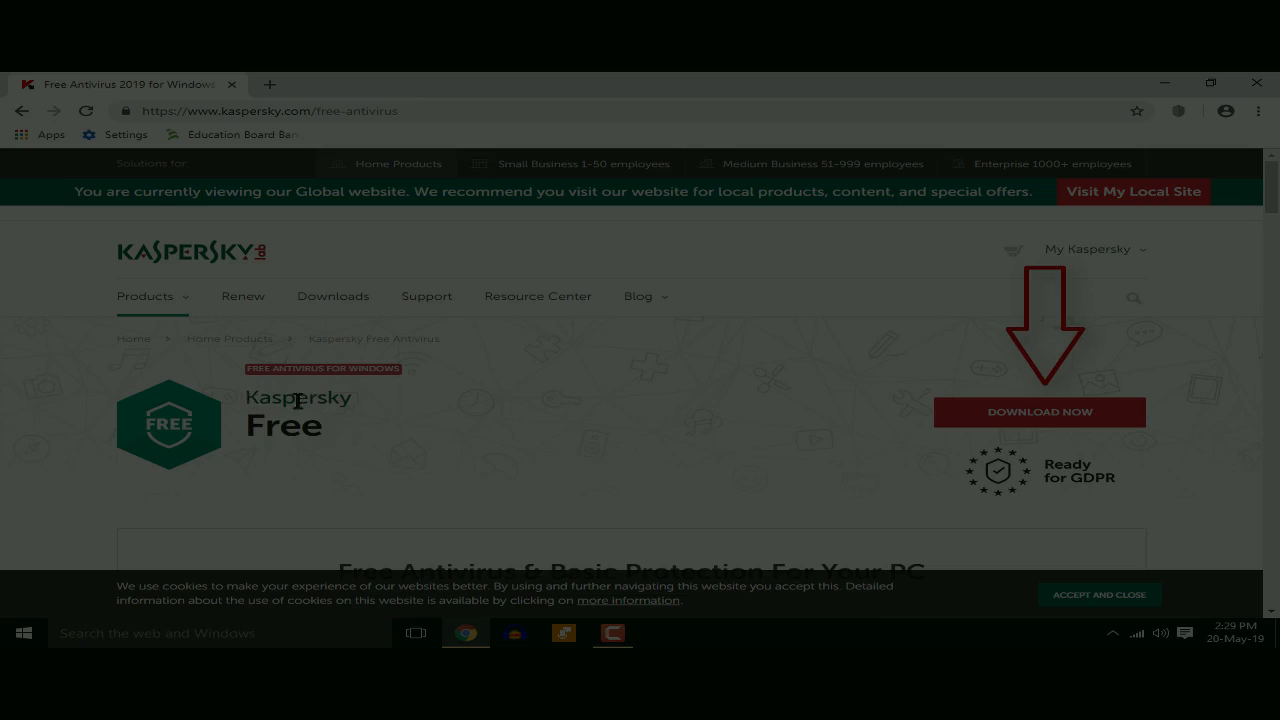
left_click_drag(294, 402, 357, 440)
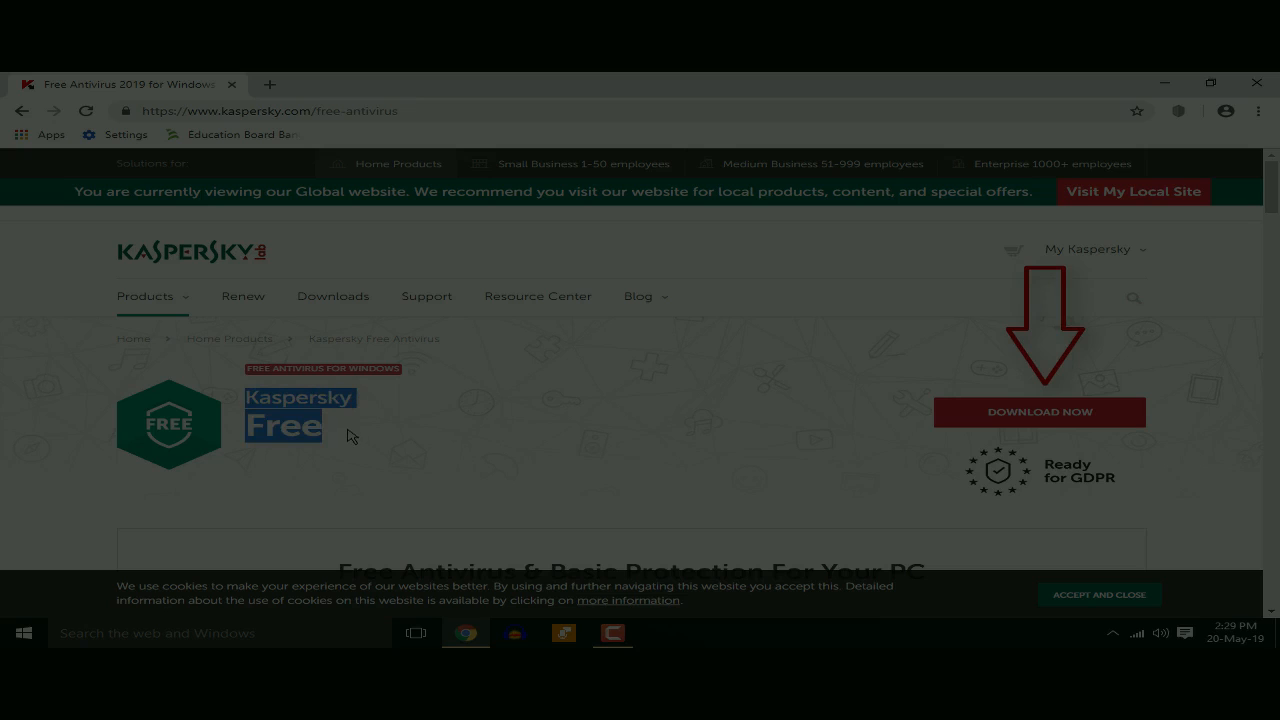
Read through the page's feature sections, from basic PC protection to "Secures... Without slowing you down".
scroll(350, 433, "down", 2)
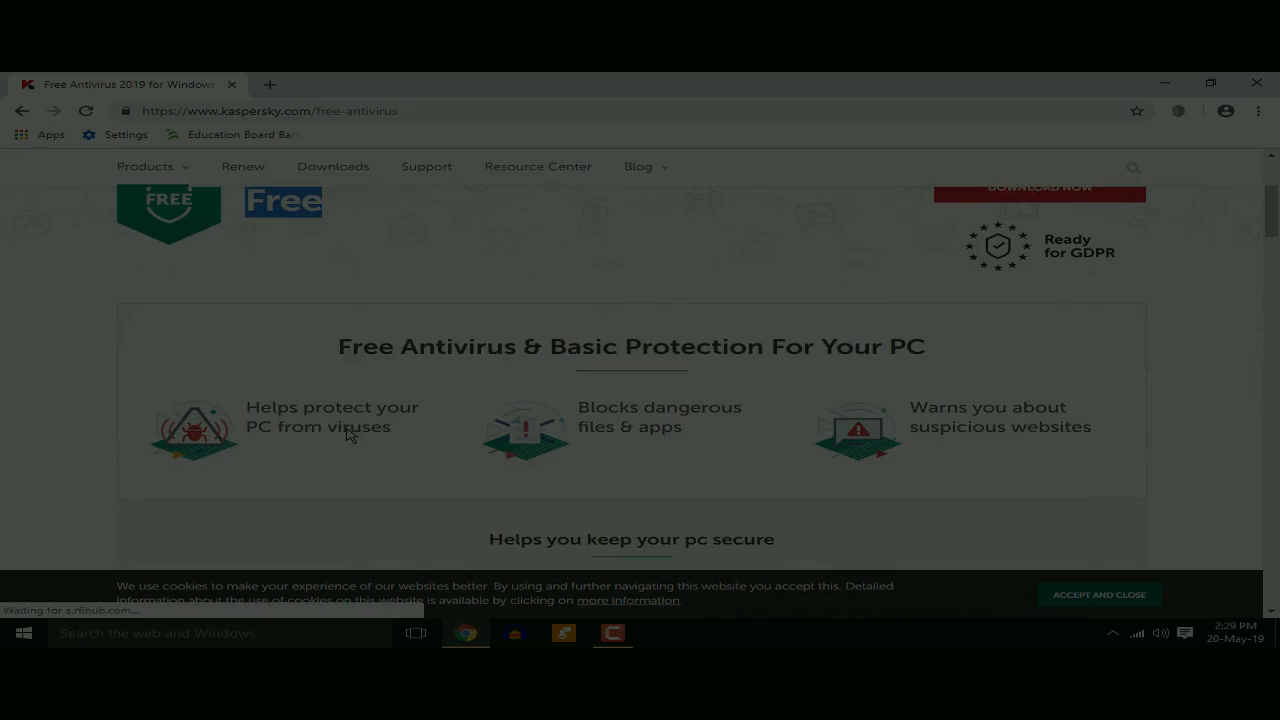
scroll(346, 430, "down", 1)
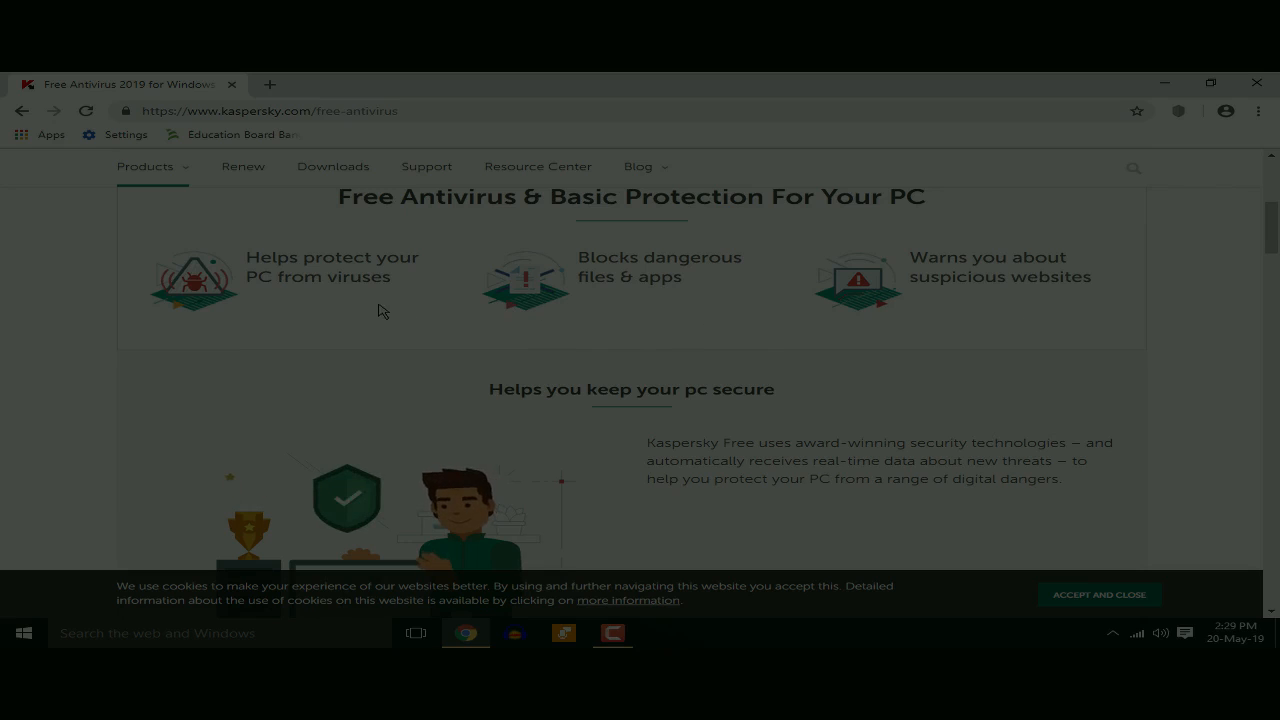
scroll(381, 311, "down", 5)
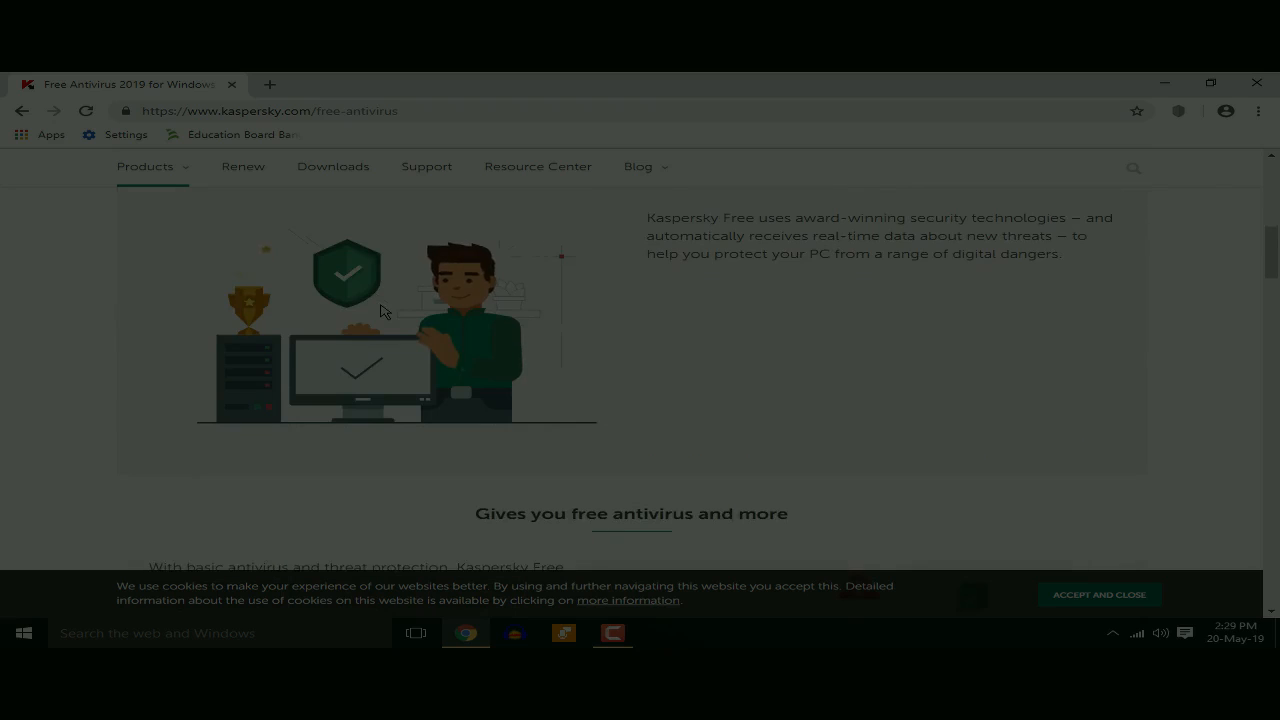
scroll(381, 311, "down", 1)
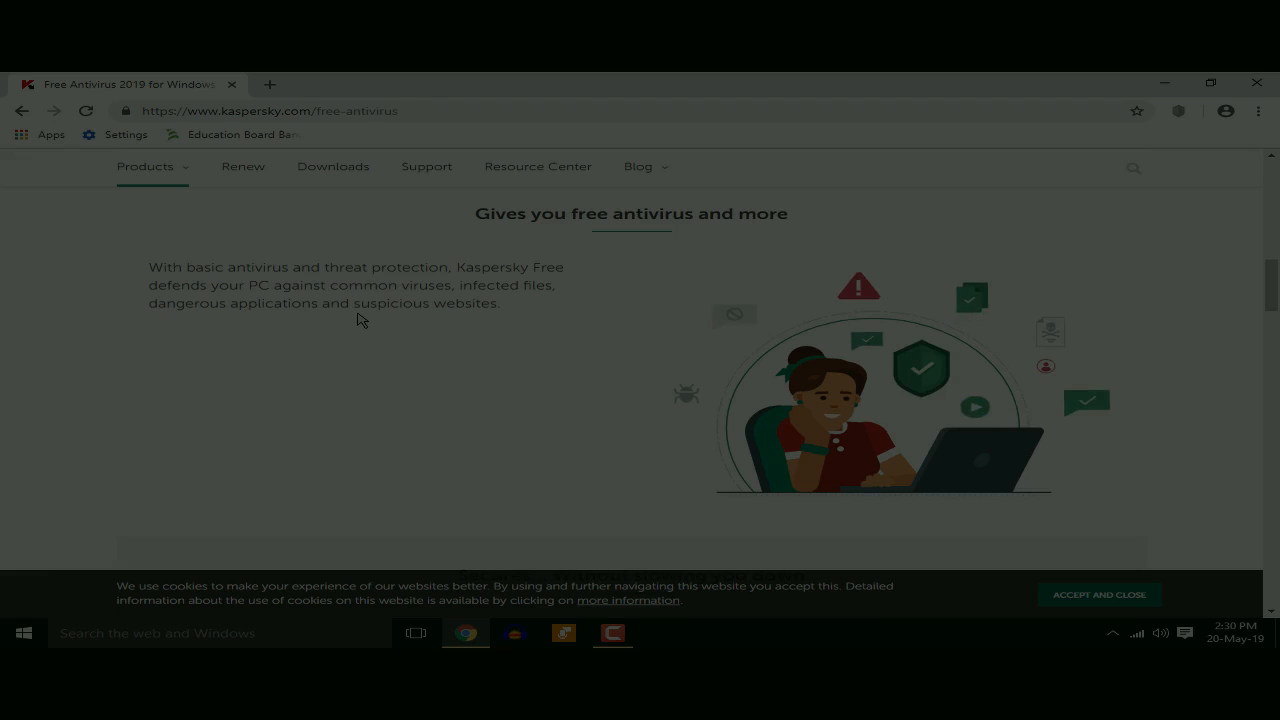
scroll(360, 318, "down", 3)
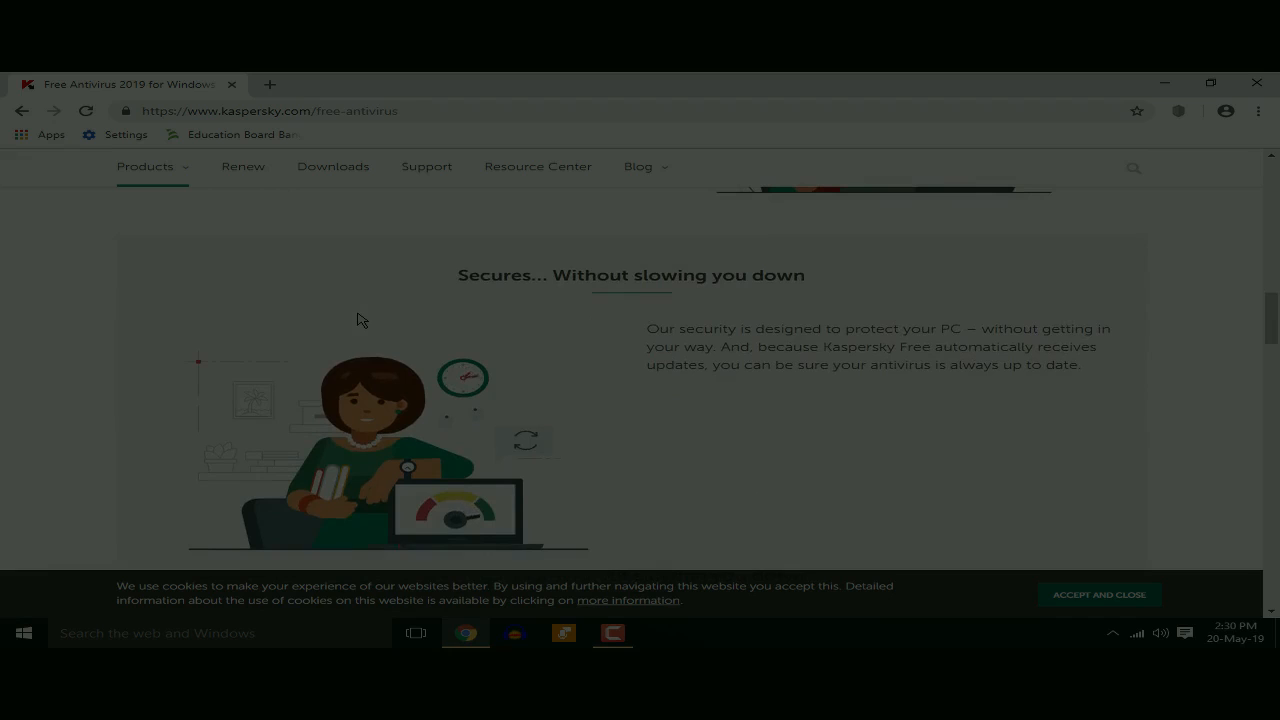
Read and highlight the paragraph about protecting the PC without getting in the way and automatic updates.
left_click_drag(650, 331, 1100, 371)
left_click(651, 330)
left_click(1088, 374)
left_click(650, 330)
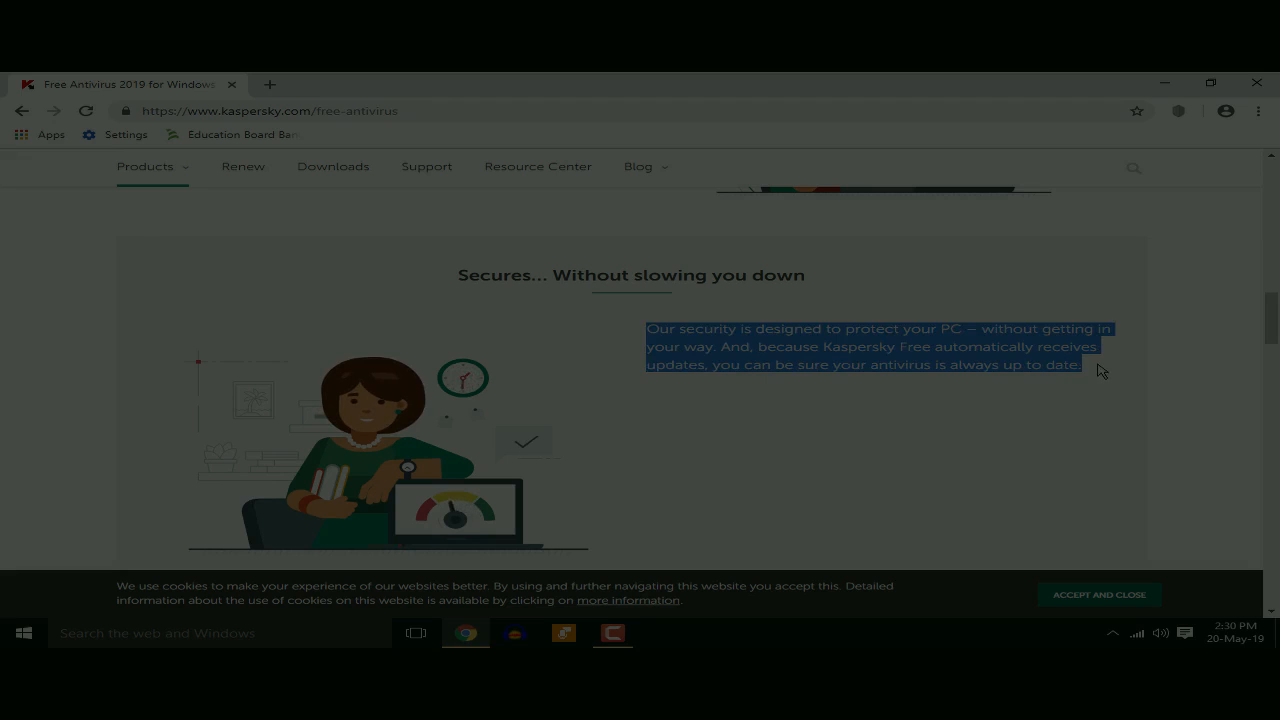
left_click(1090, 372)
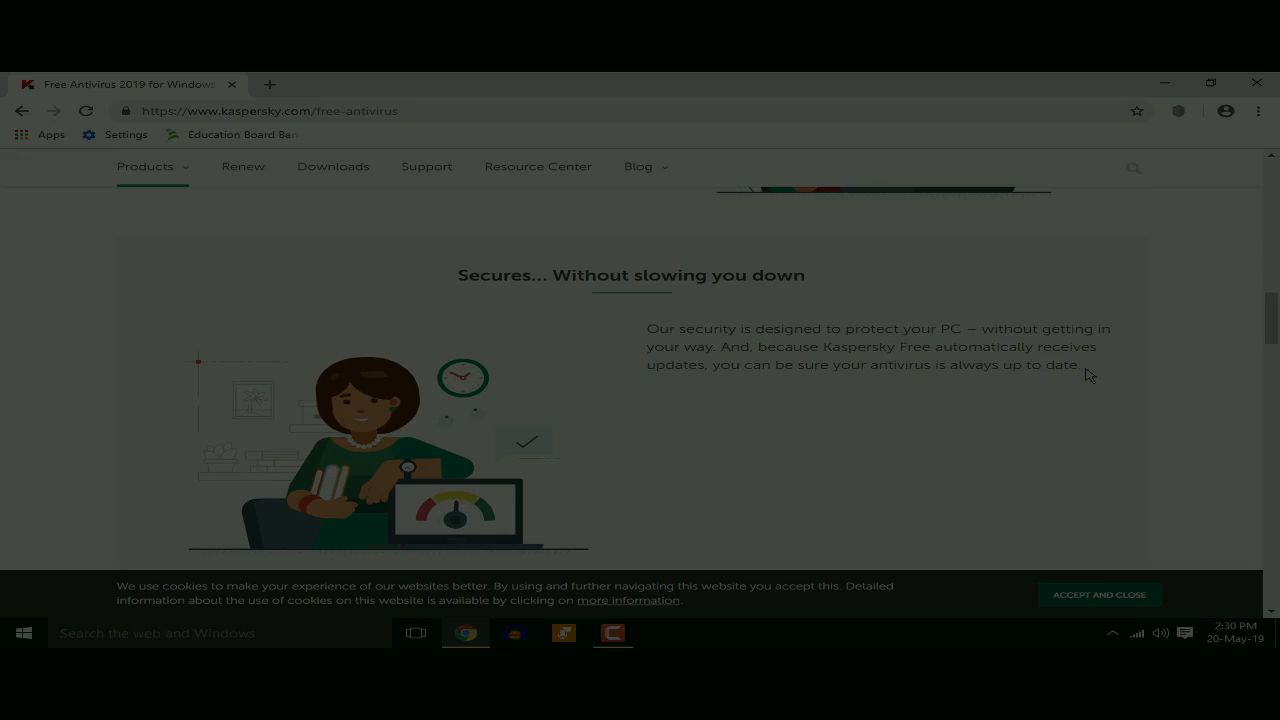
mouse_move(1082, 366)
left_mouse_down()
mouse_move(784, 366)
mouse_move(651, 330)
mouse_move(1123, 355)
mouse_move(1098, 365)
left_mouse_up()
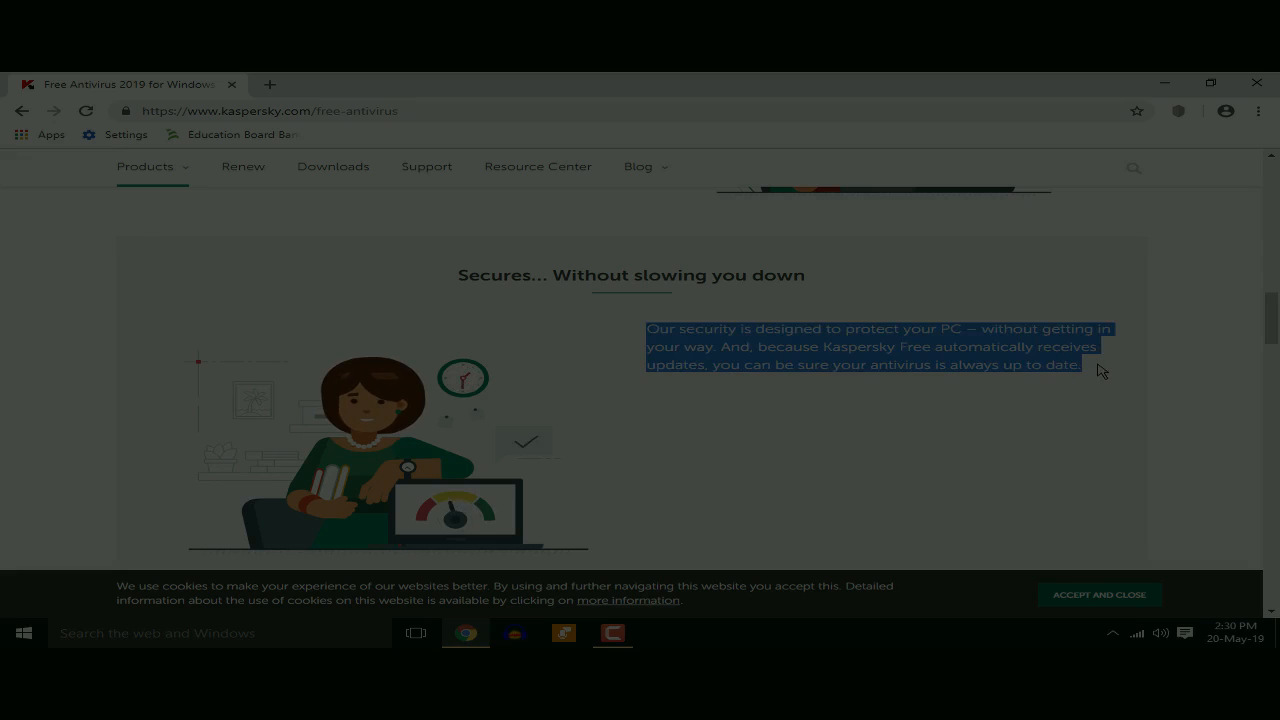
left_click(1097, 367)
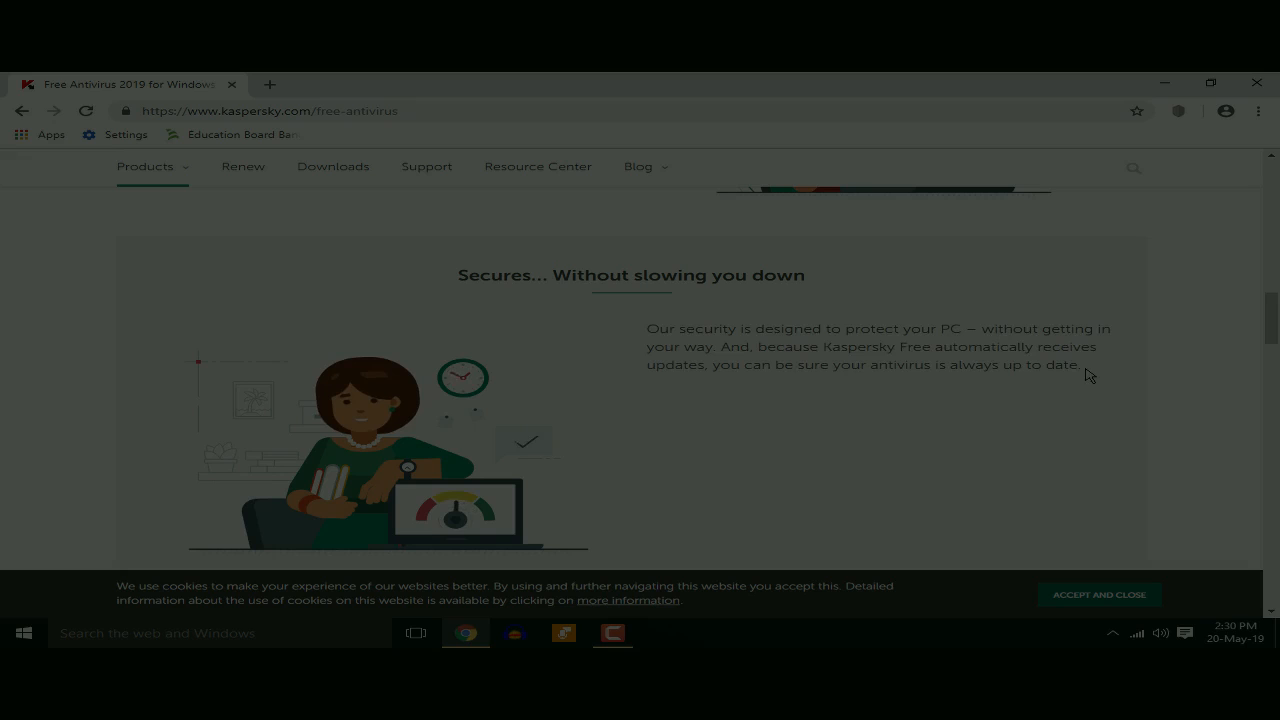
left_click_drag(1083, 366, 651, 330)
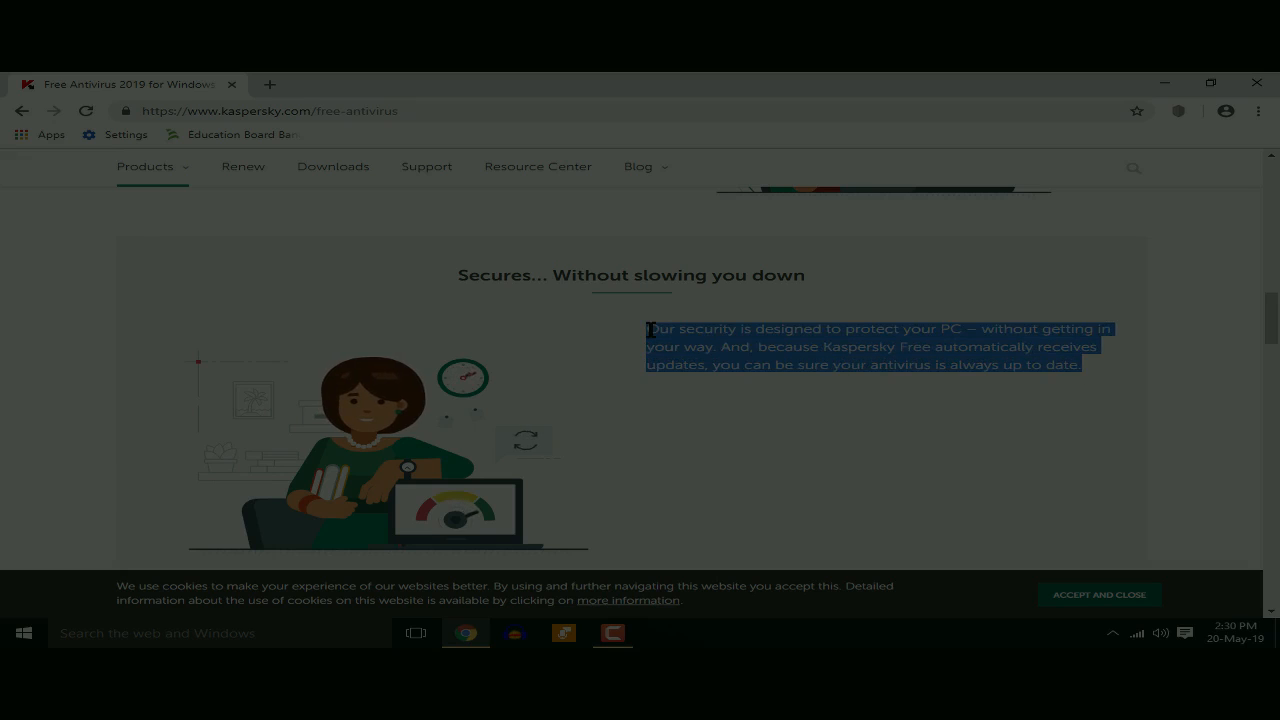
left_click(651, 330)
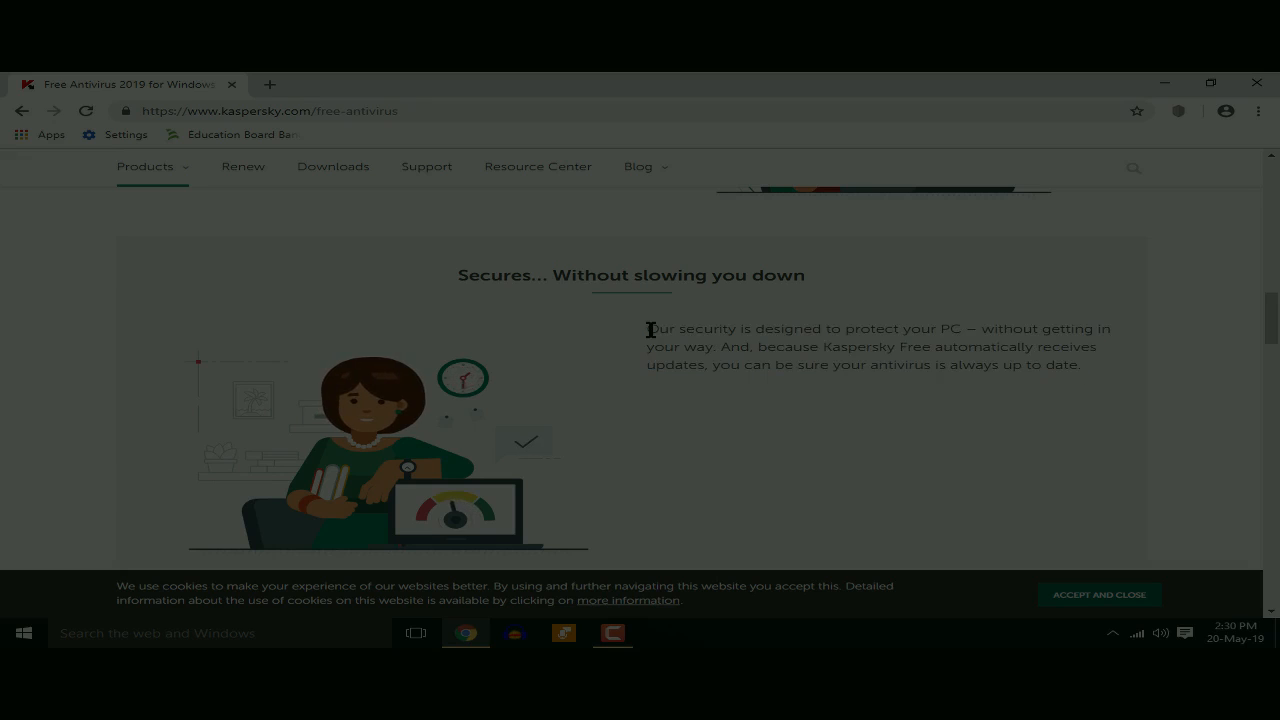
Examine the "Choose your protection level" comparison of Kaspersky Free, Internet Security and Total Security, and return to the start of the page.
scroll(651, 332, "down", 5)
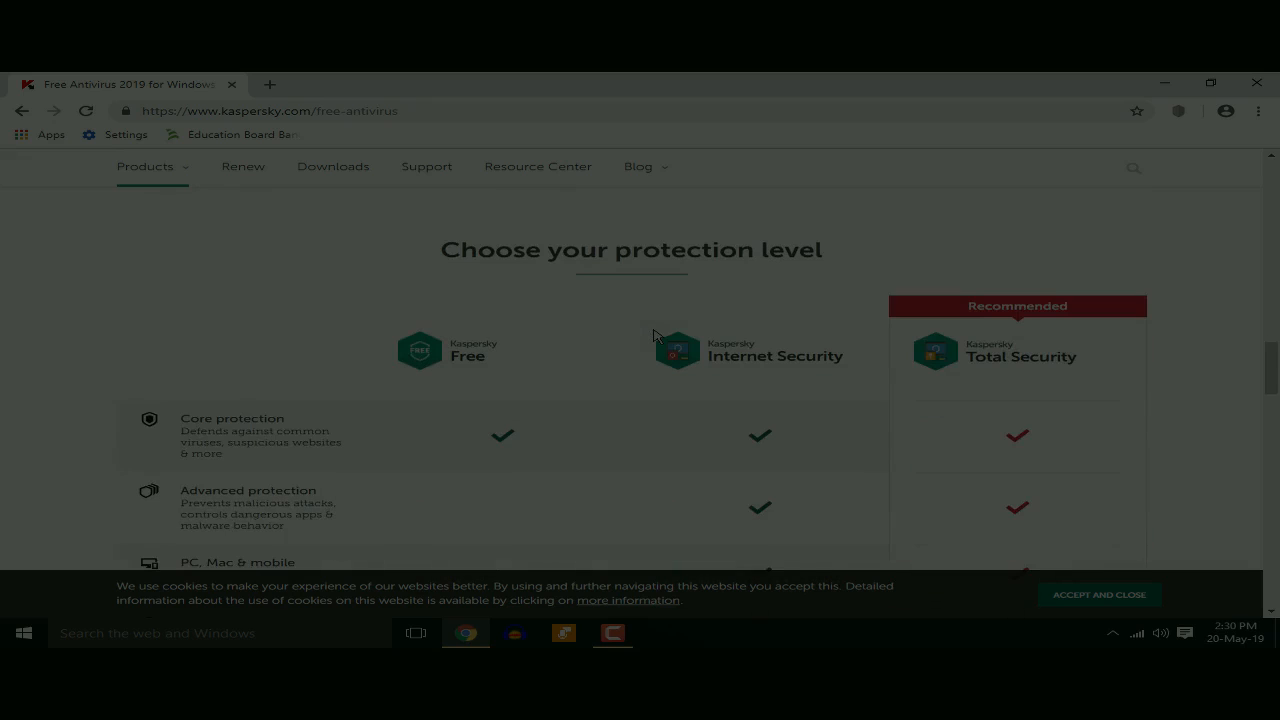
scroll(653, 335, "down", 2)
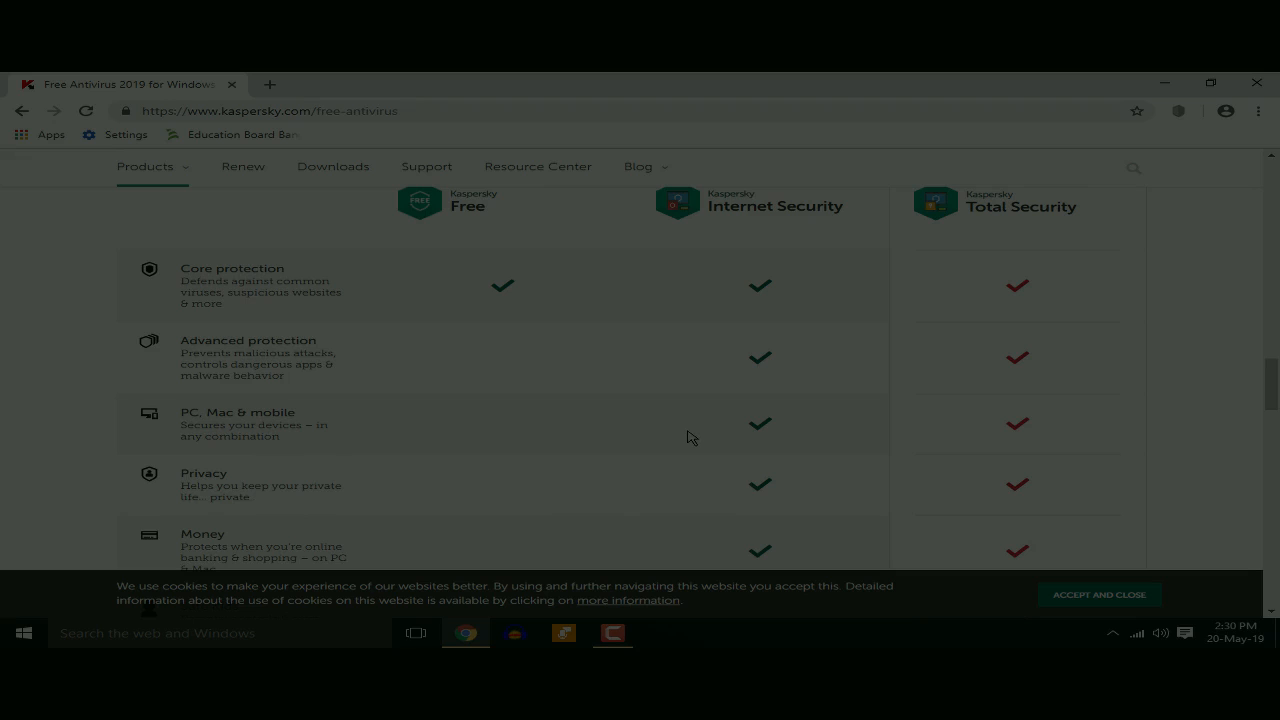
scroll(689, 437, "down", 3)
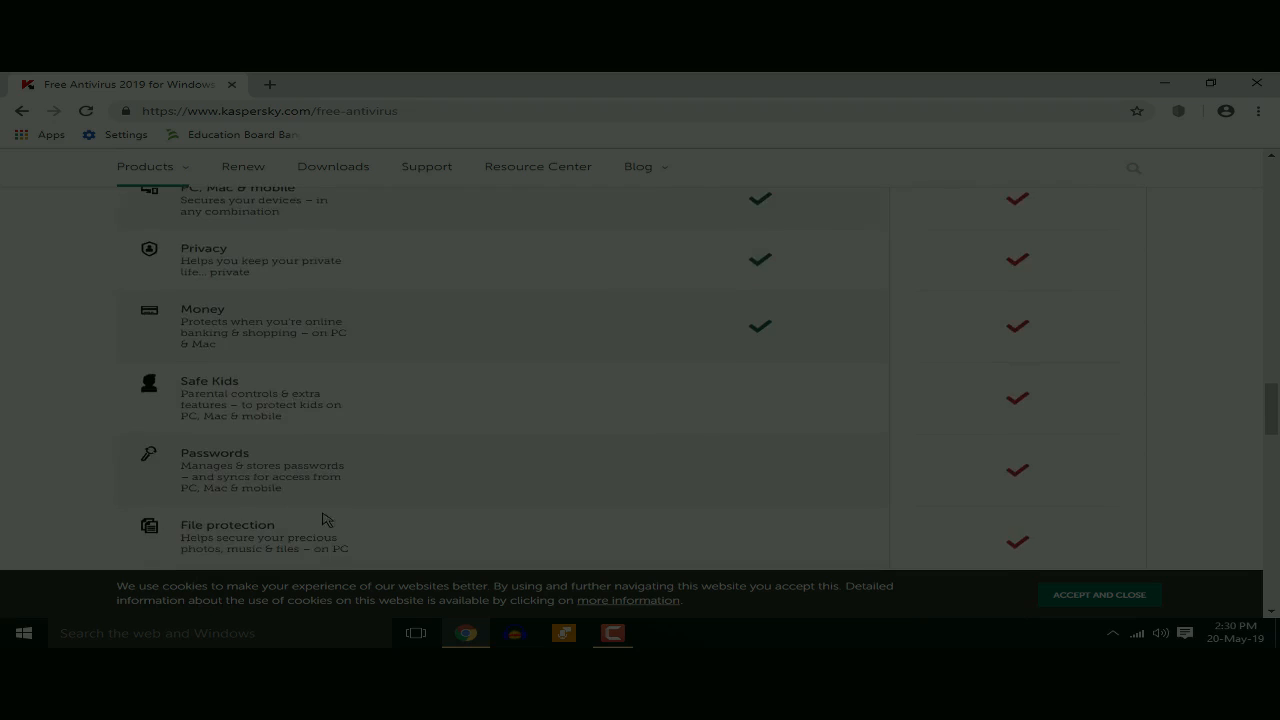
scroll(325, 518, "up", 3)
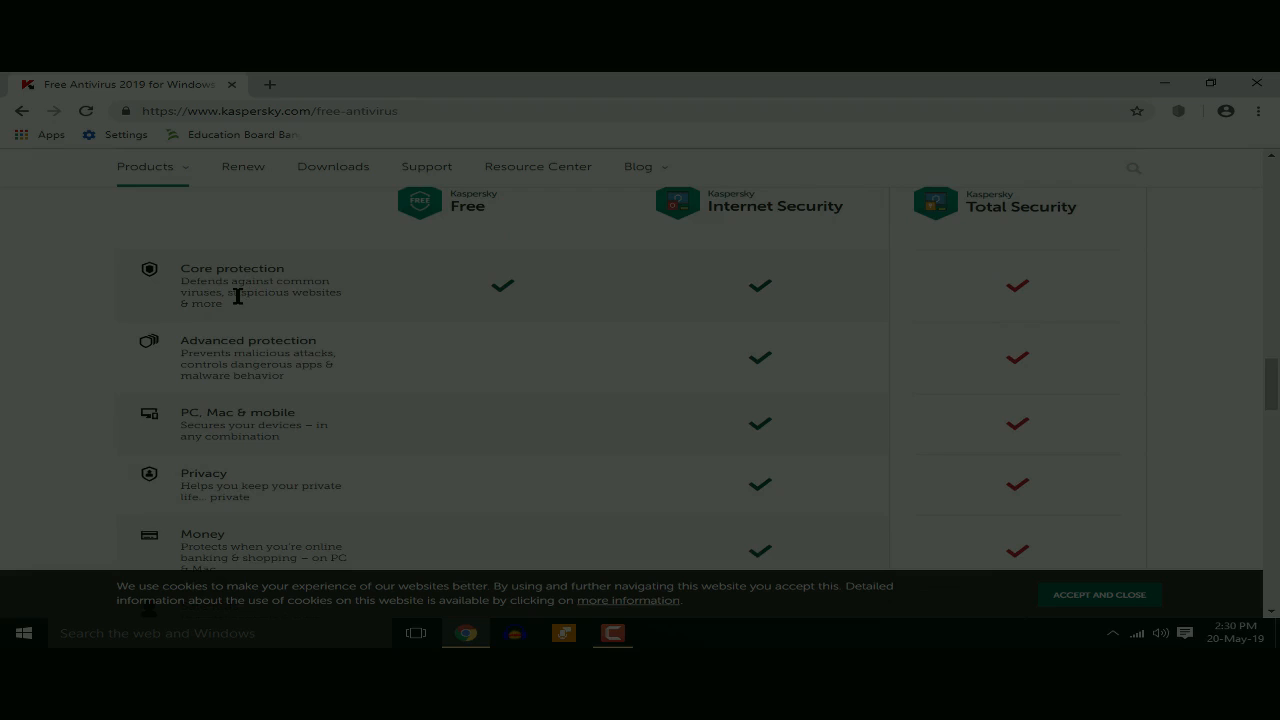
scroll(323, 517, "down", 6)
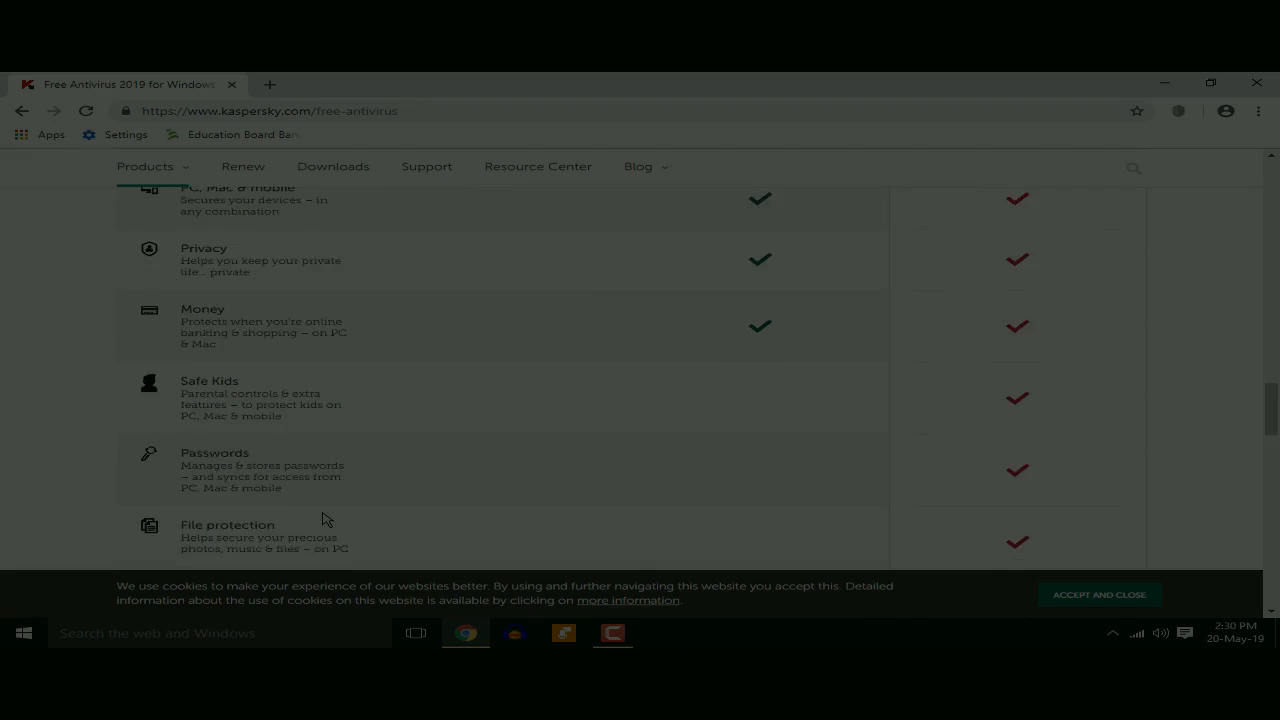
scroll(325, 513, "down", 2)
scroll(338, 501, "up", 1)
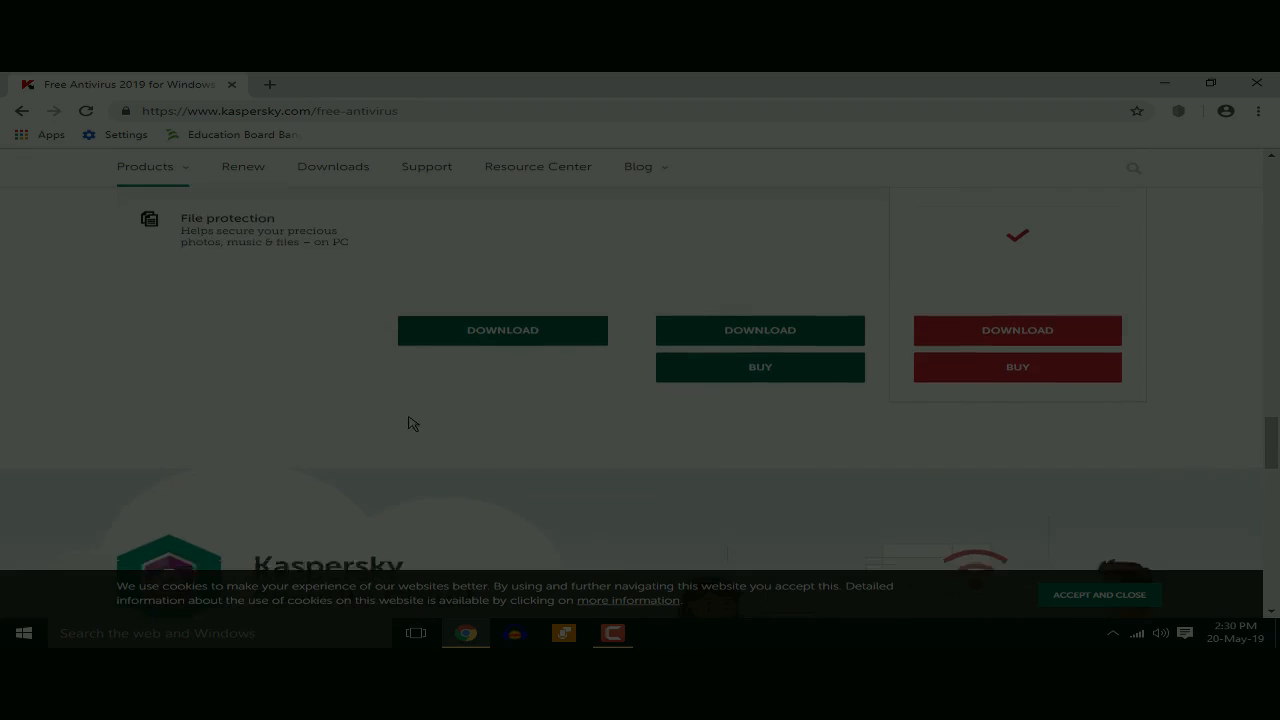
scroll(411, 423, "down", 4)
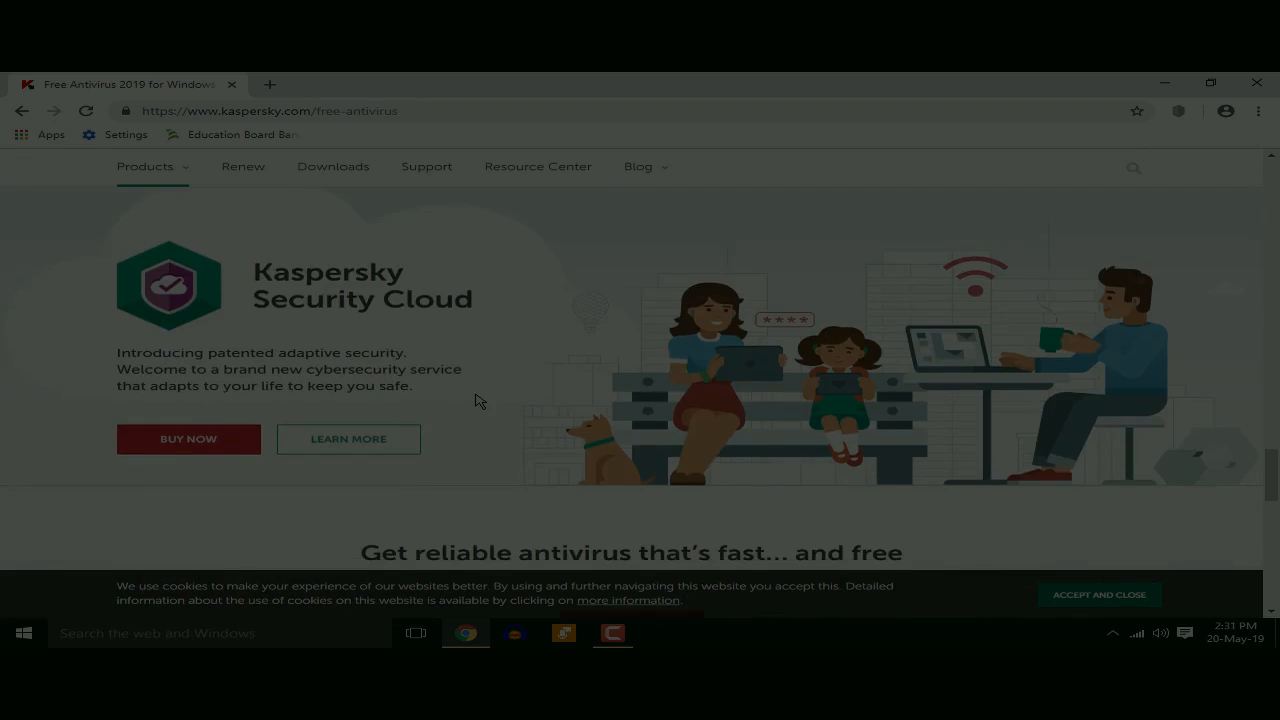
scroll(477, 400, "up", 15)
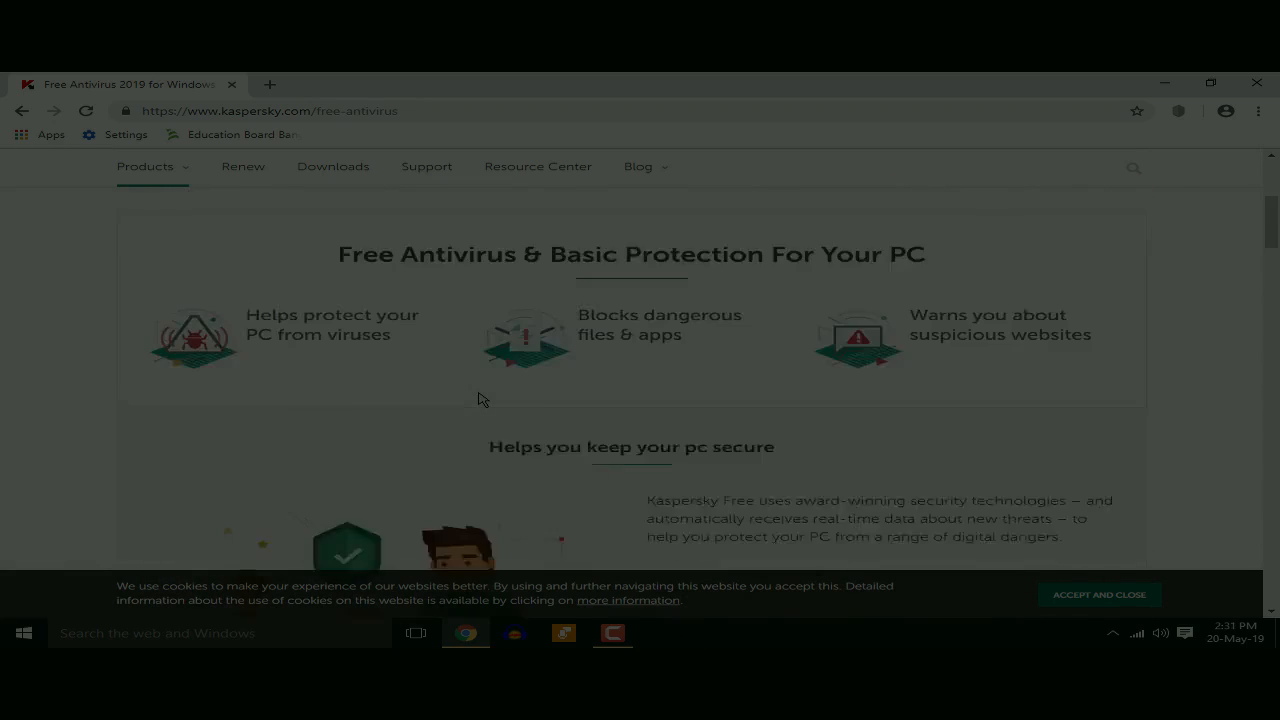
scroll(478, 399, "up", 4)
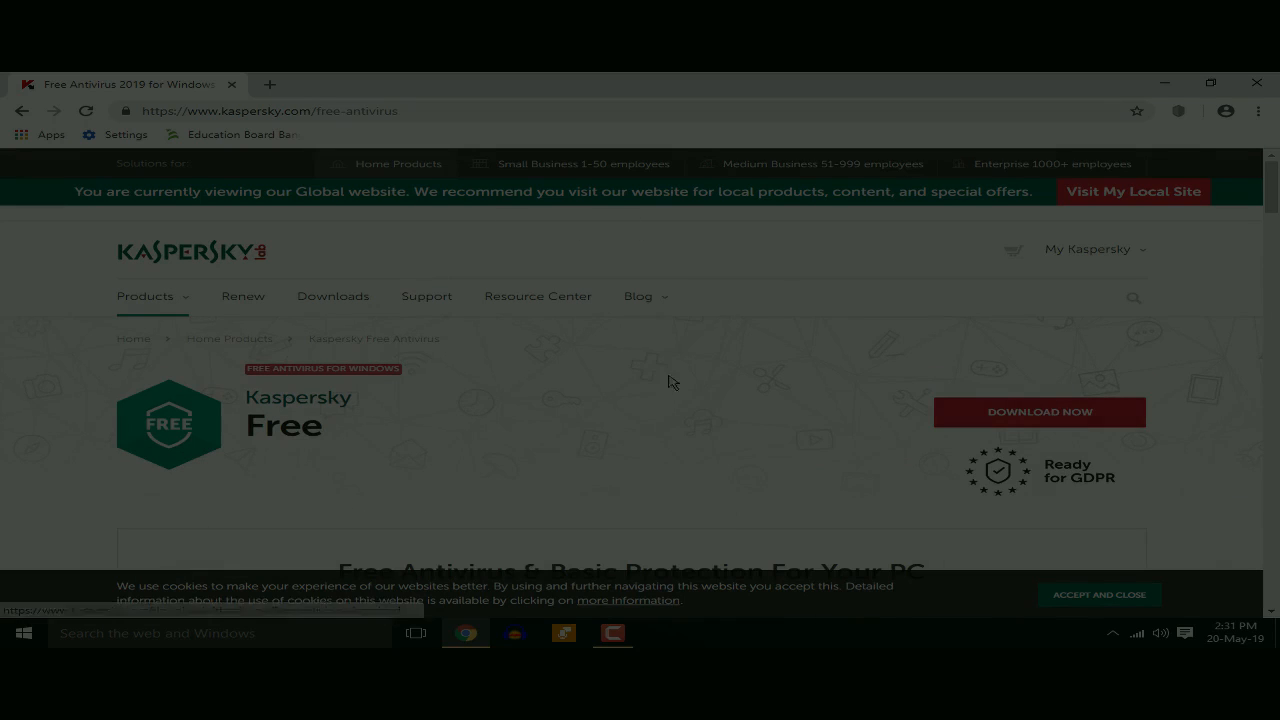
Minimize the browser, launch Kaspersky Free from the desktop and open the details of its protection warnings.
left_click(1166, 84)
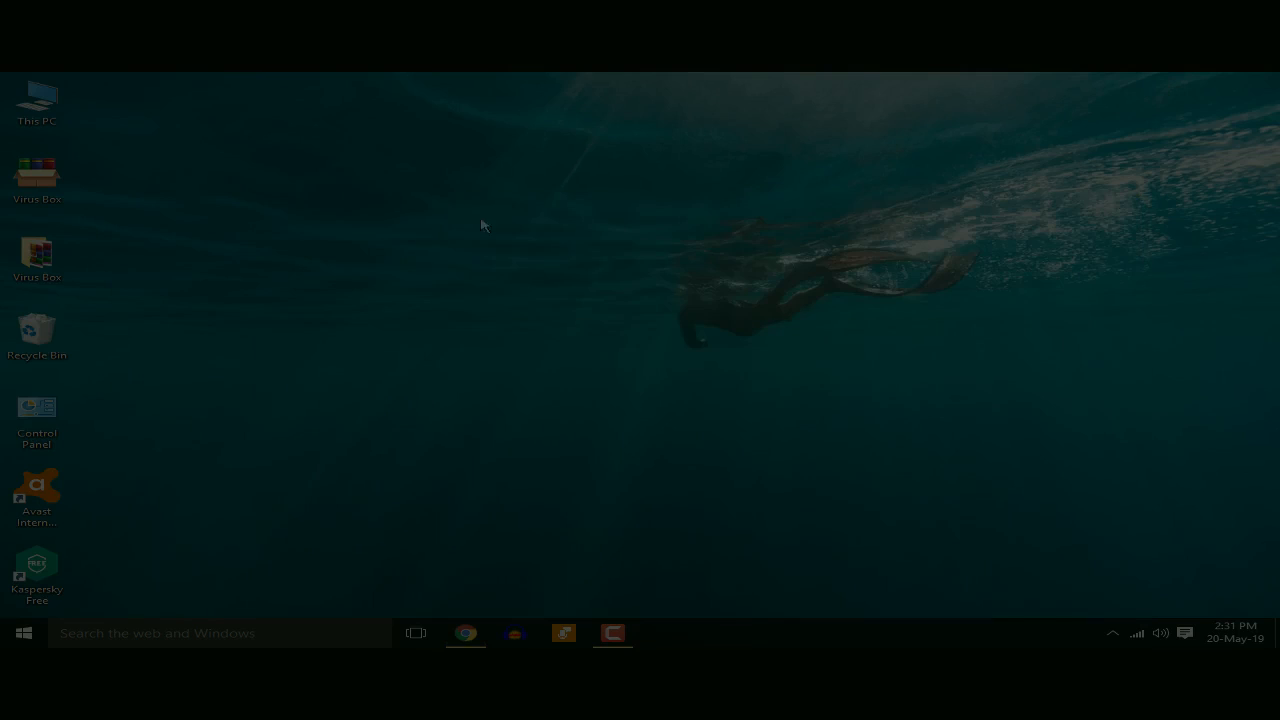
right_click(446, 200)
left_click(500, 246)
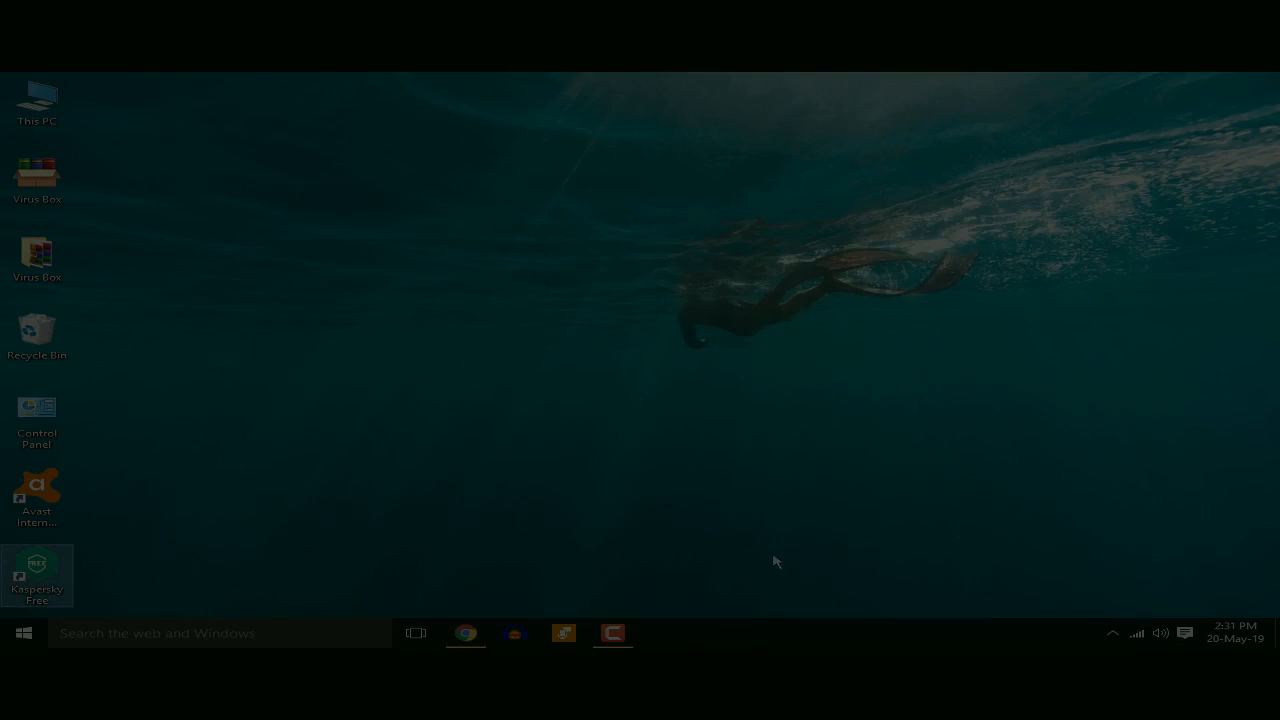
double_click(63, 567)
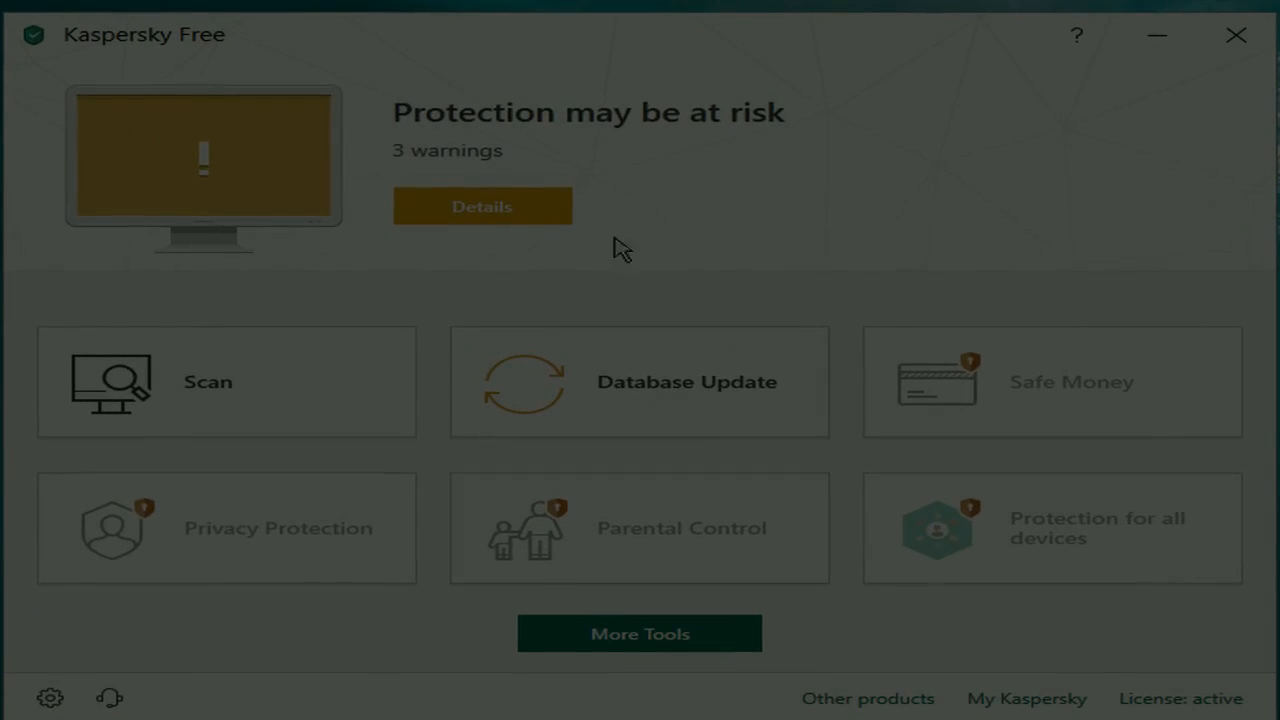
left_click(520, 208)
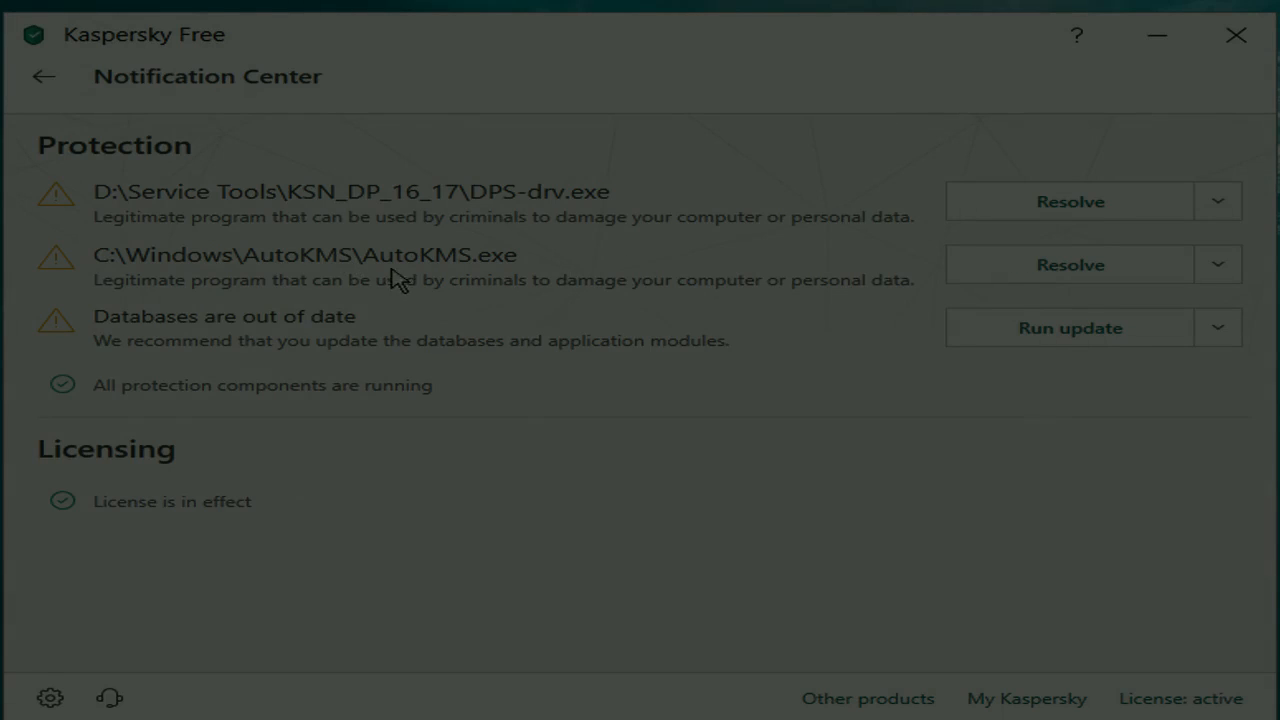
Ignore the DPS-drv.exe and AutoKMS.exe warnings and run the update for the out-of-date databases.
left_click(1218, 203)
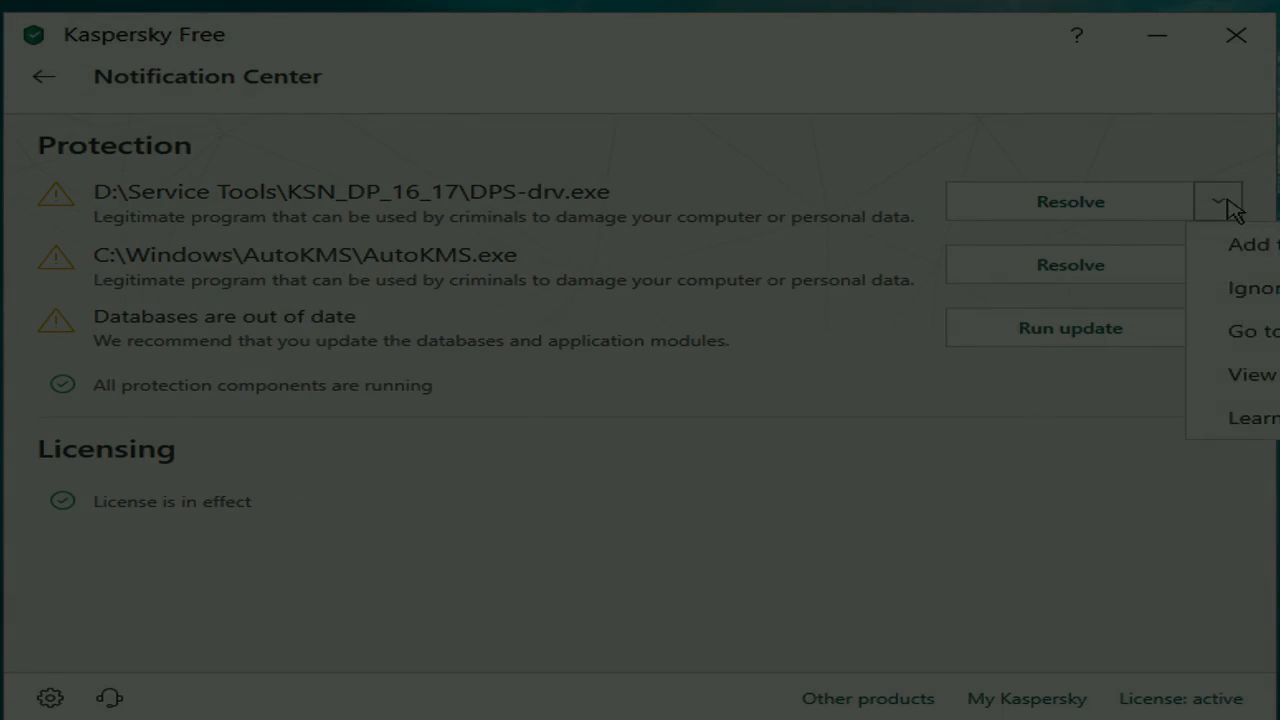
left_click(1249, 285)
left_click(1220, 203)
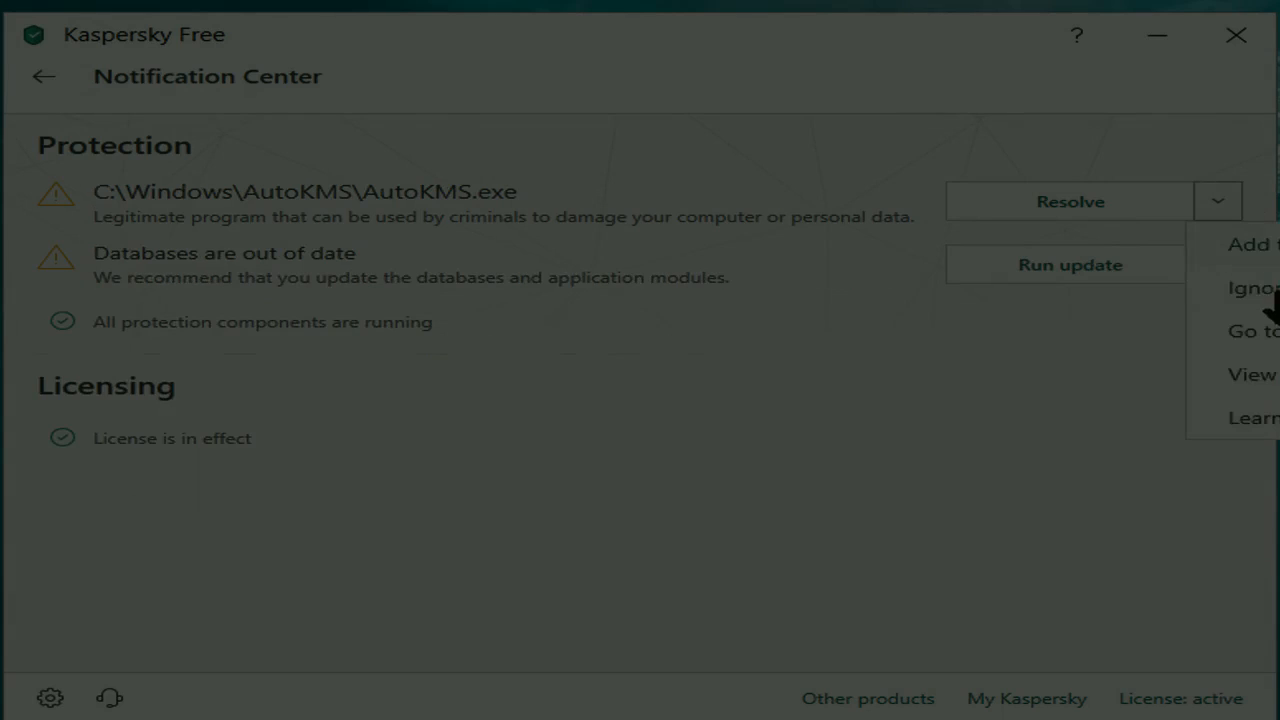
left_click(1264, 305)
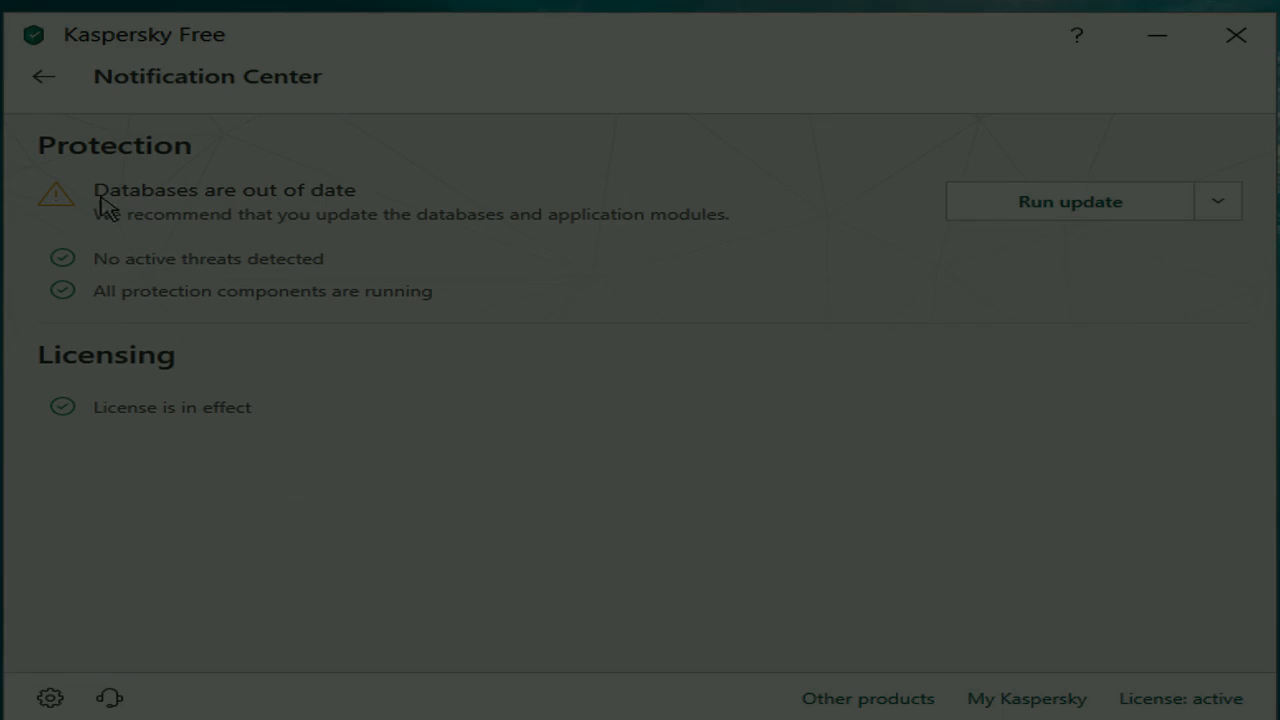
left_click(1050, 210)
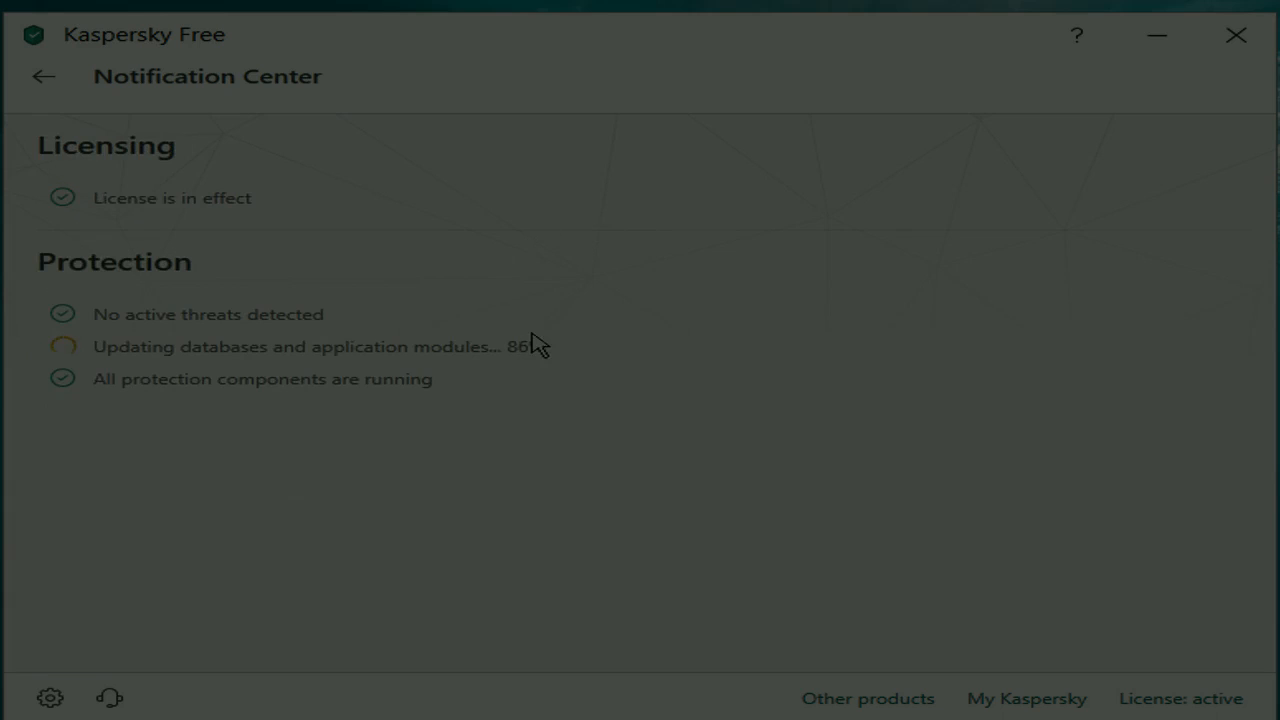
Check the update status and run mode on the Database Update page, and return to the main screen.
left_click(40, 80)
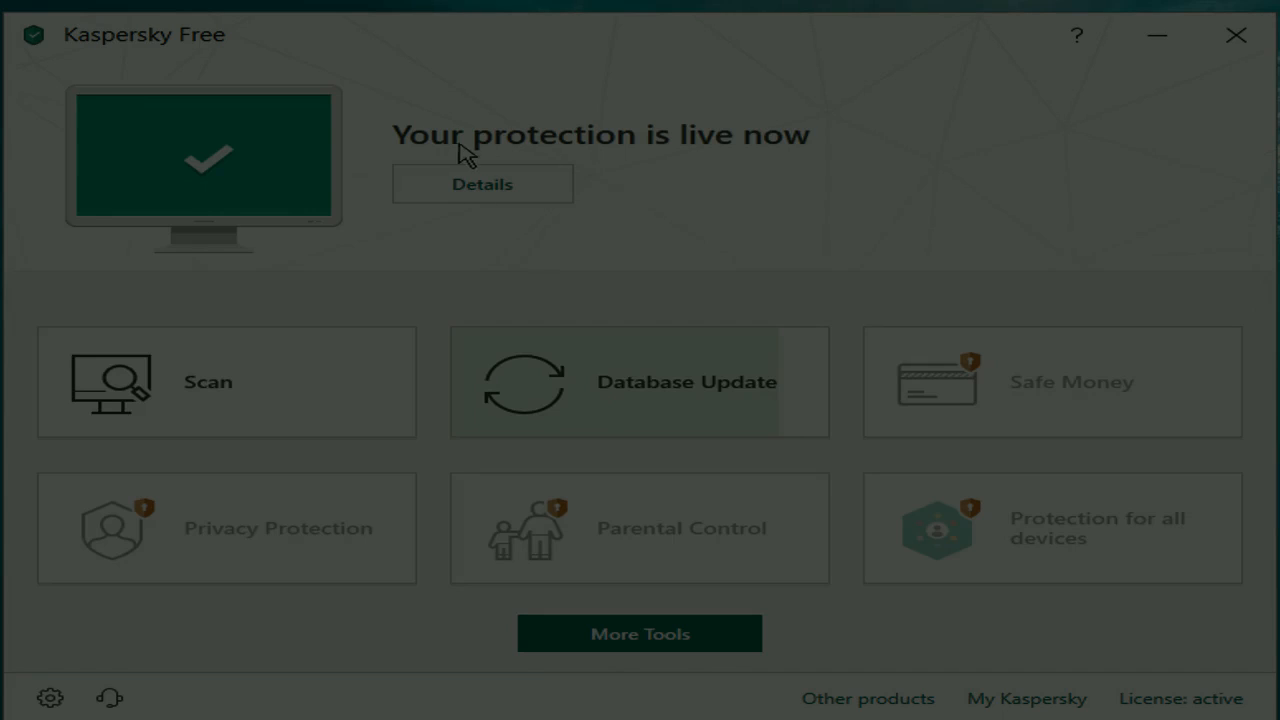
left_click(776, 410)
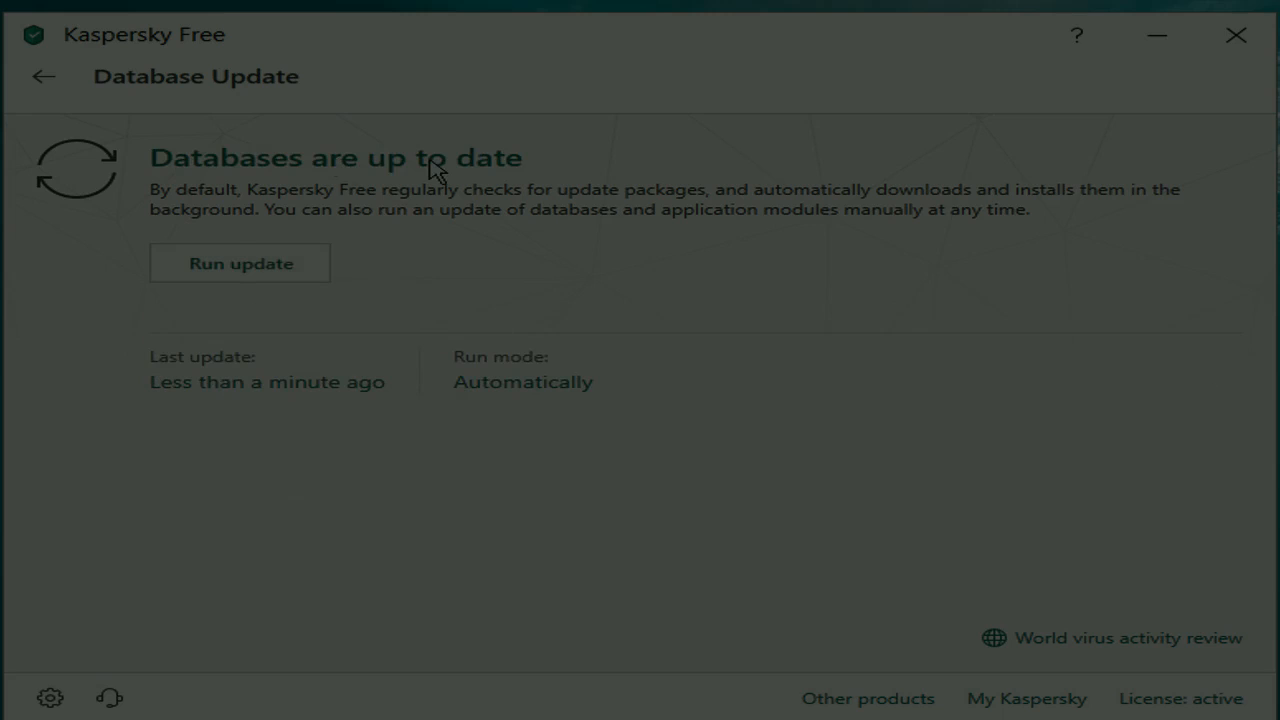
left_click(45, 80)
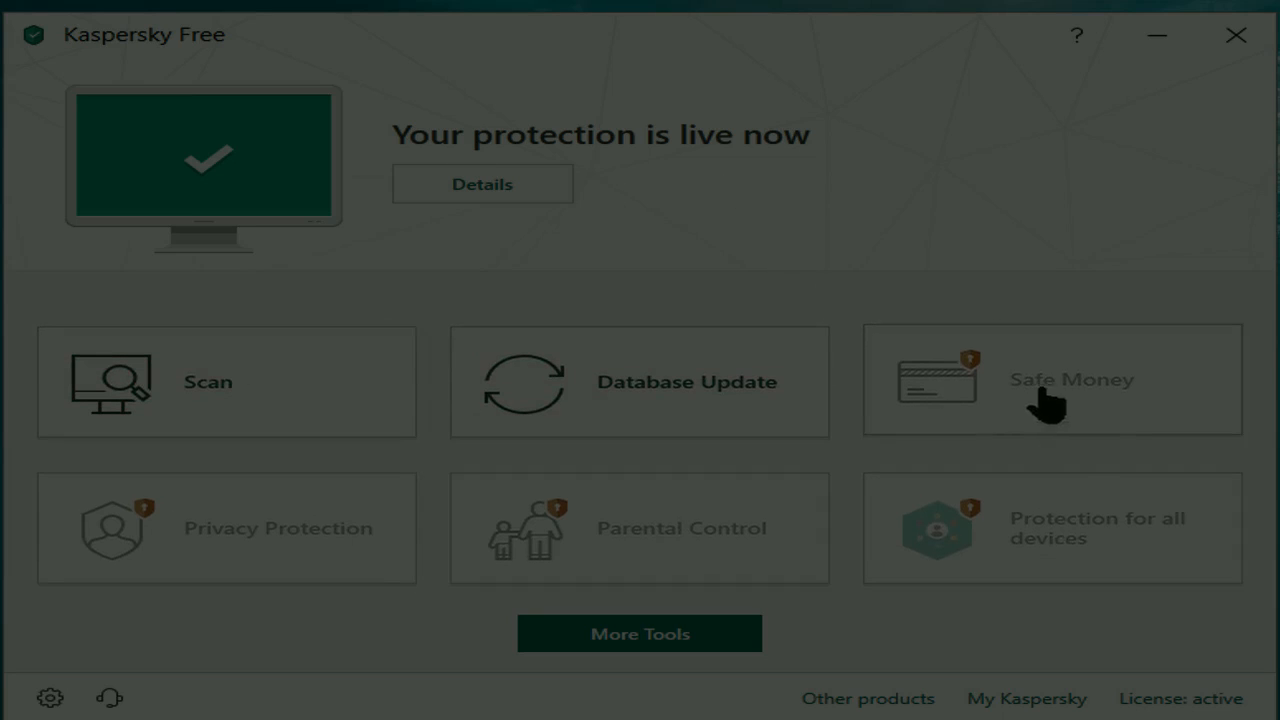
View the licensing details and highlight the license description and the remaining days.
left_click(1207, 700)
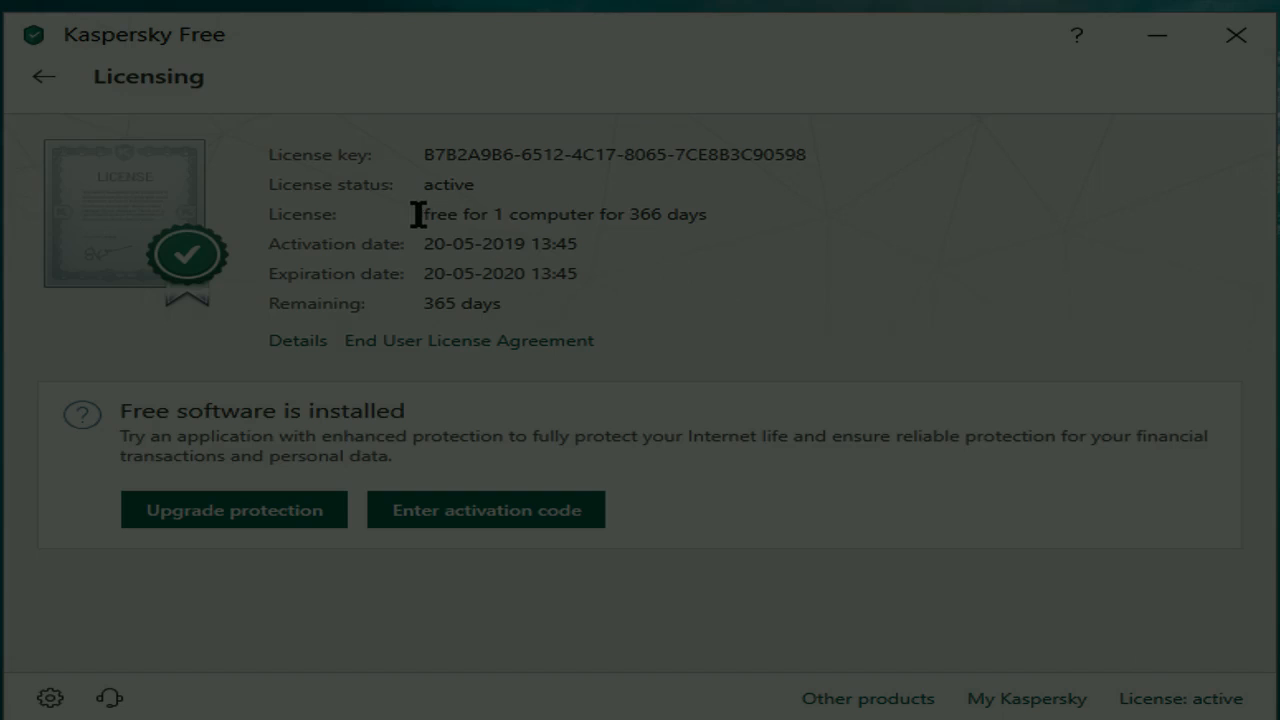
mouse_move(424, 214)
left_mouse_down()
mouse_move(720, 209)
mouse_move(417, 217)
left_mouse_up()
left_click(491, 243)
left_click_drag(421, 305, 512, 304)
left_click(525, 304)
Highlight the number of days in the license term, and return to the main screen.
triple_click(678, 211)
left_click(634, 216)
mouse_move(629, 216)
left_mouse_down()
mouse_move(717, 216)
mouse_move(629, 215)
left_mouse_up()
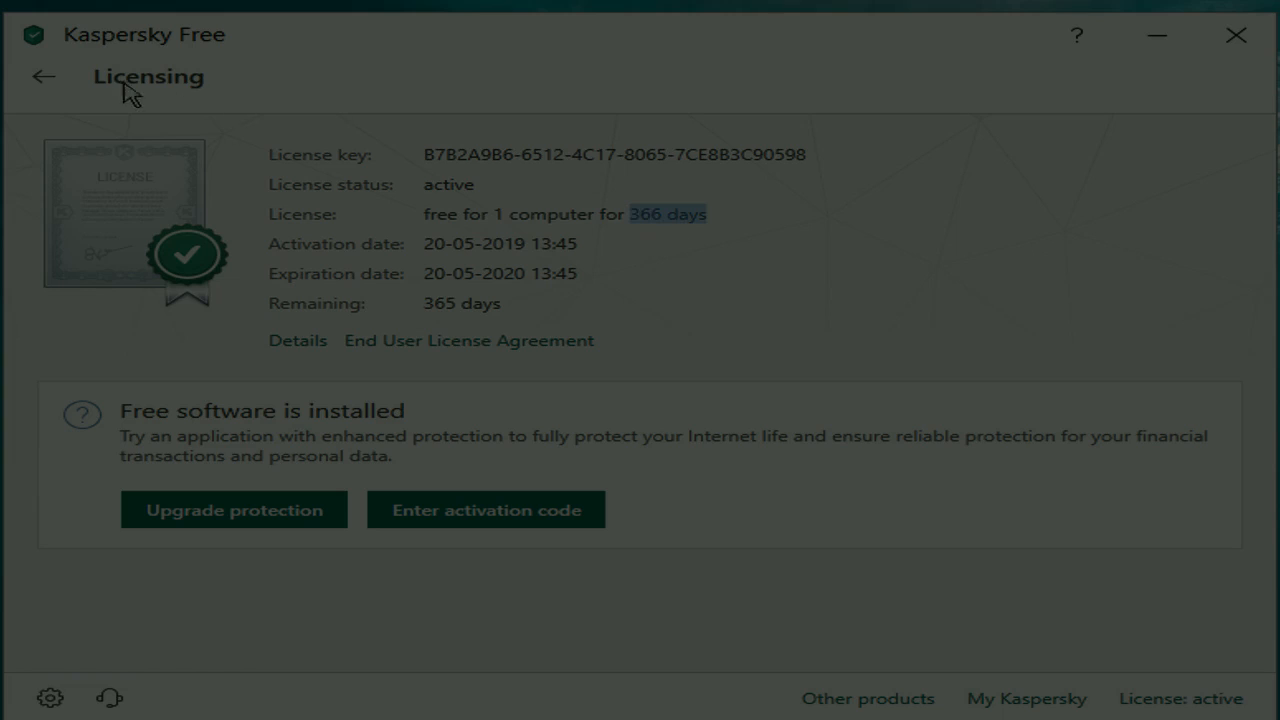
left_click(518, 243)
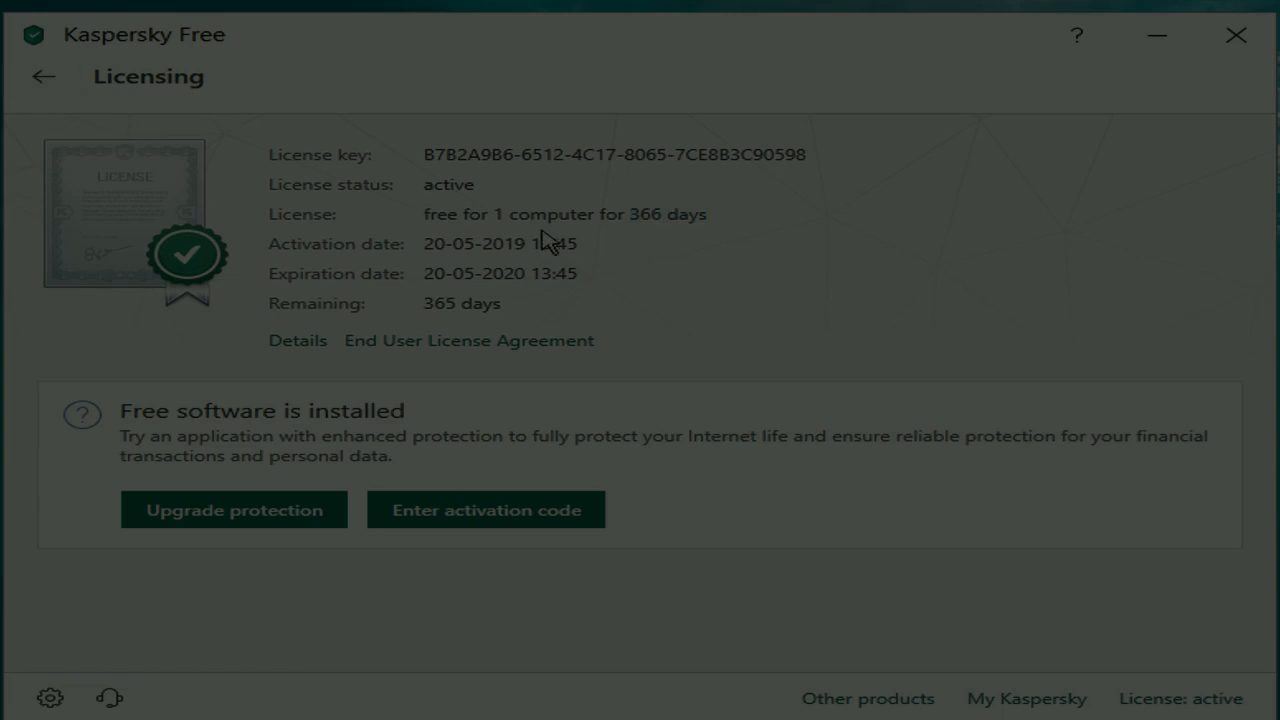
mouse_move(634, 216)
left_mouse_down()
mouse_move(720, 226)
mouse_move(631, 214)
left_mouse_up()
left_click(697, 223)
left_click_drag(710, 216, 635, 217)
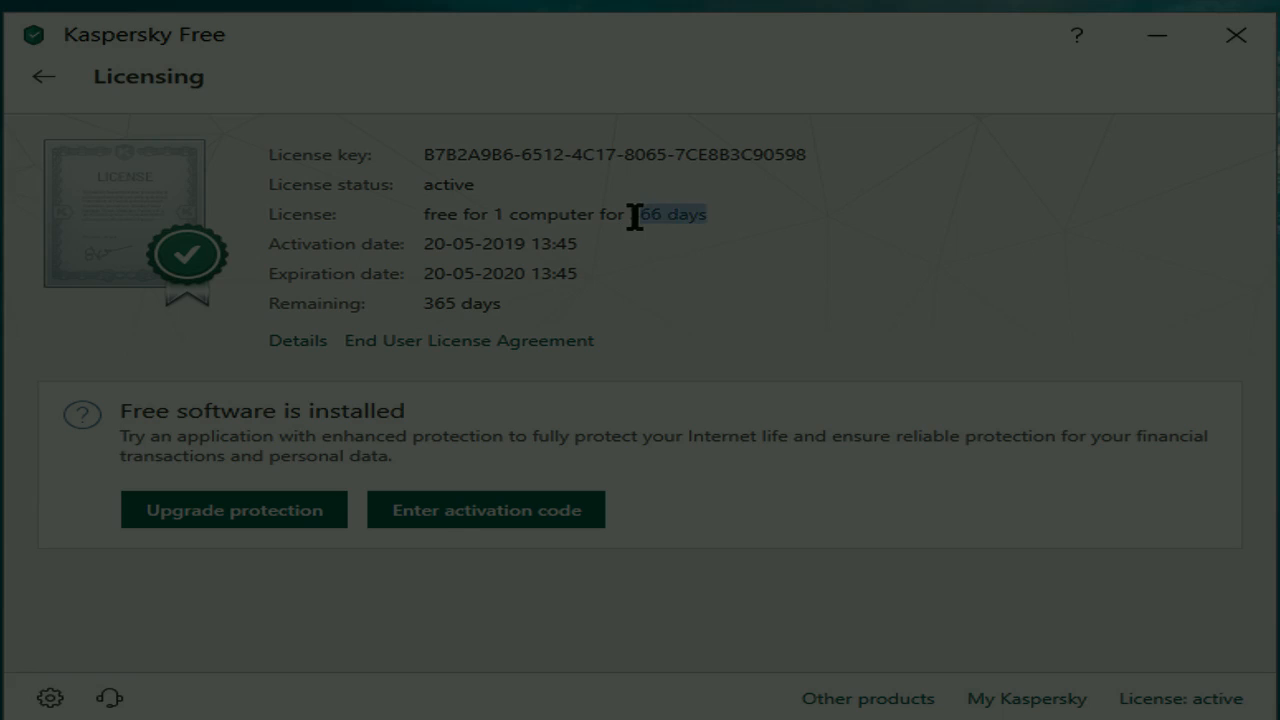
left_click(701, 273)
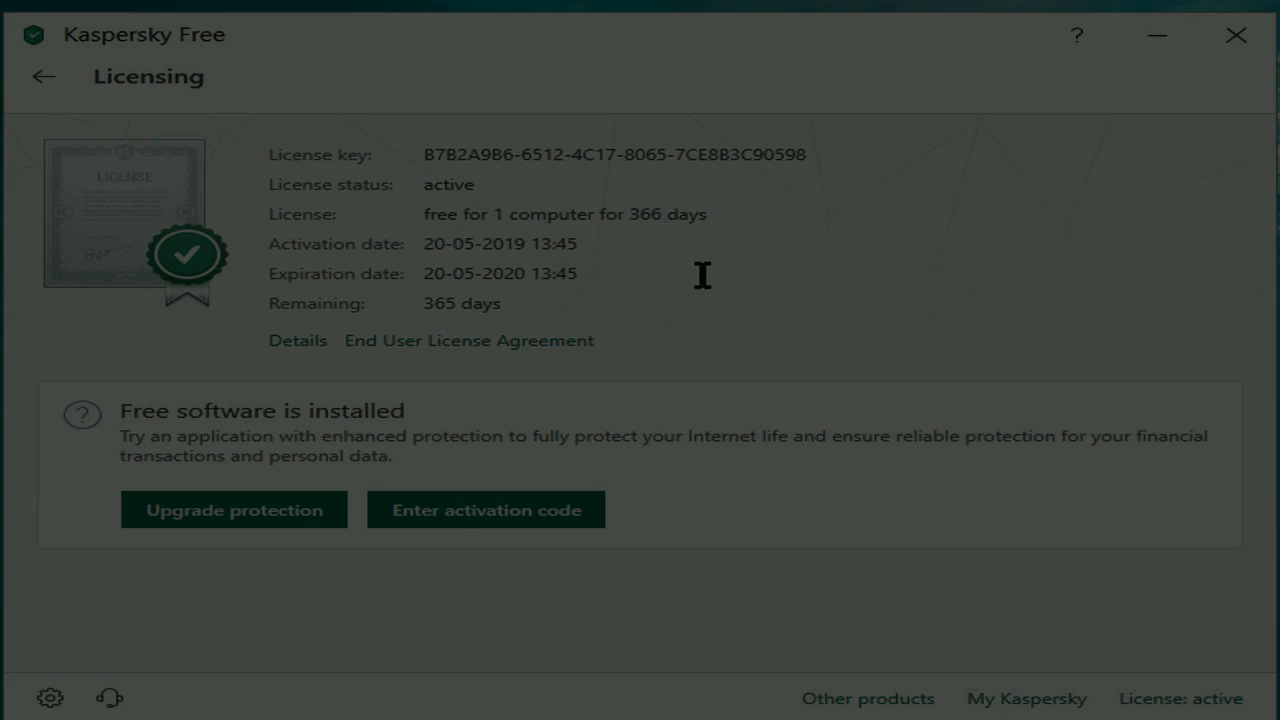
left_click(43, 82)
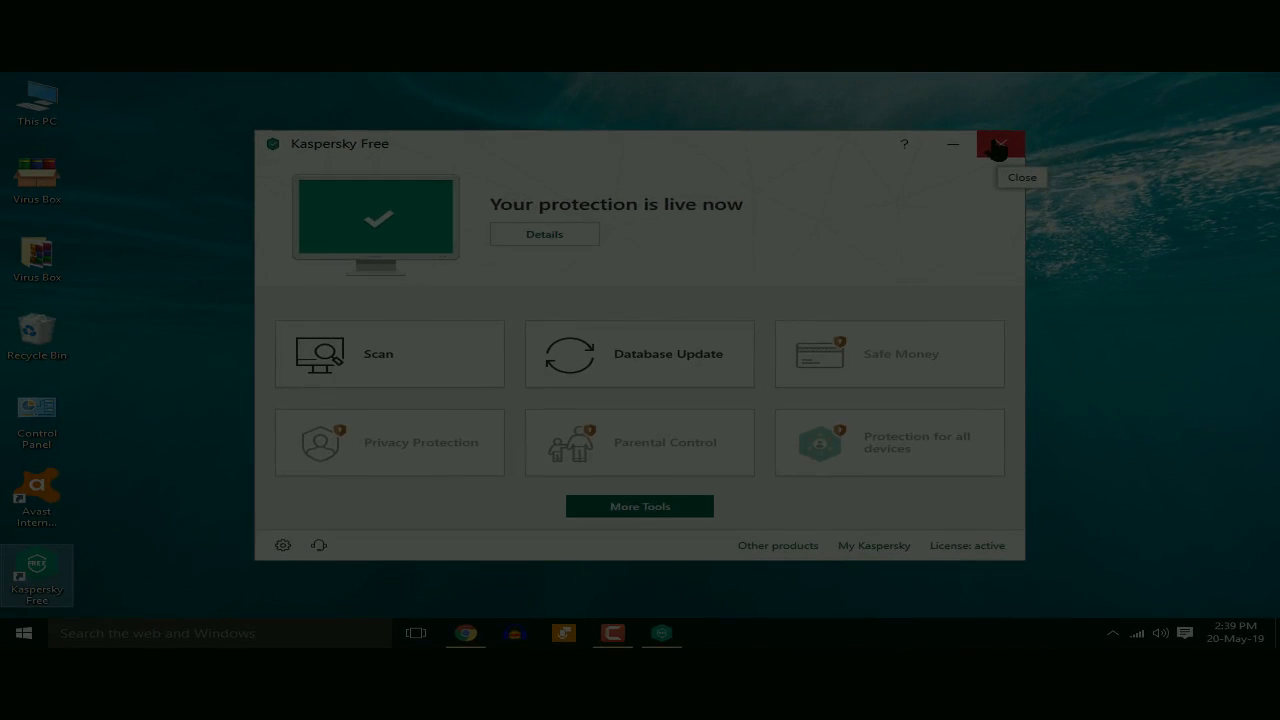
Close the Kaspersky Free window and refresh the desktop.
left_click(998, 148)
right_click(940, 141)
left_click(979, 185)
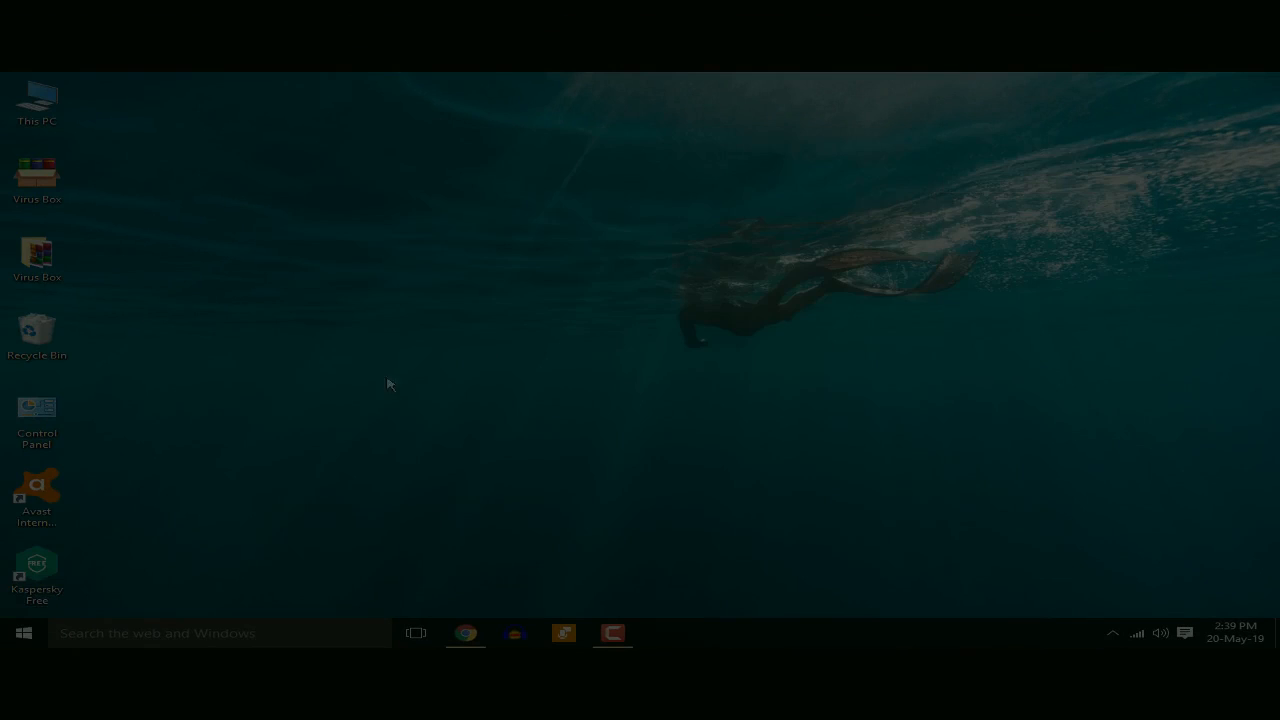
Reopen Kaspersky Free and set the scan settings' action on threat detection to Notify.
double_click(76, 566)
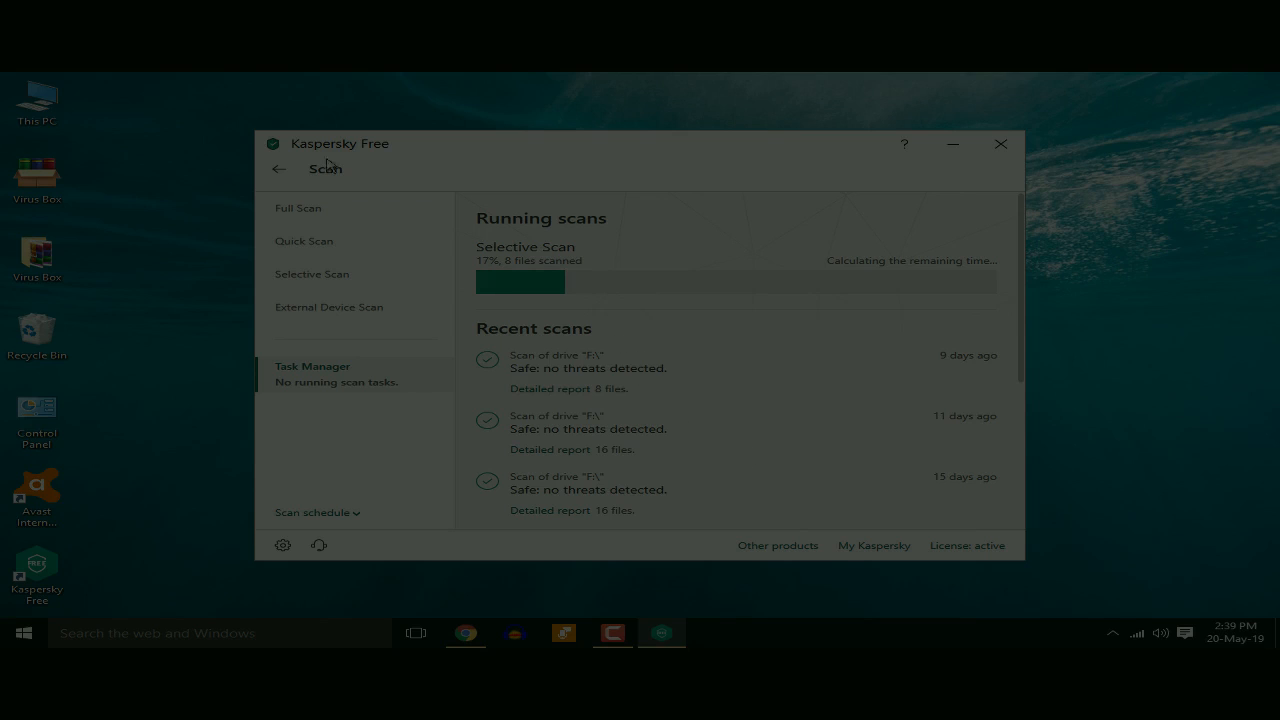
left_click(279, 170)
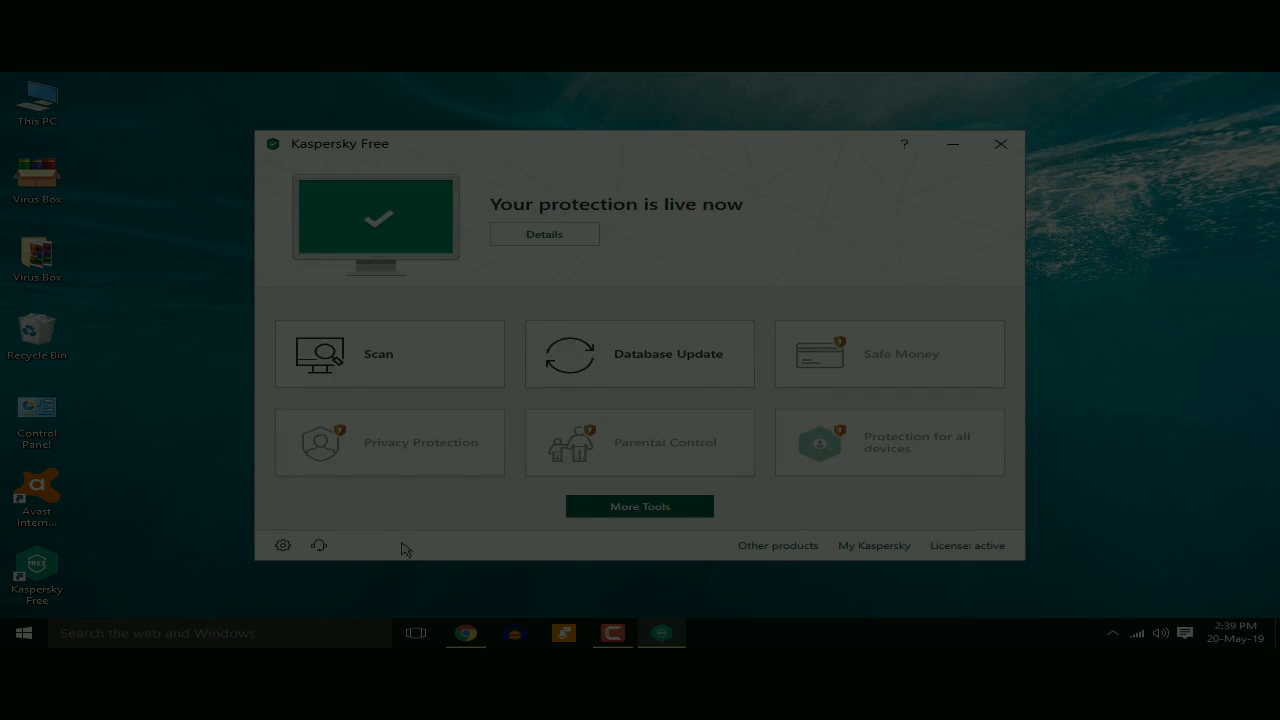
left_click(285, 544)
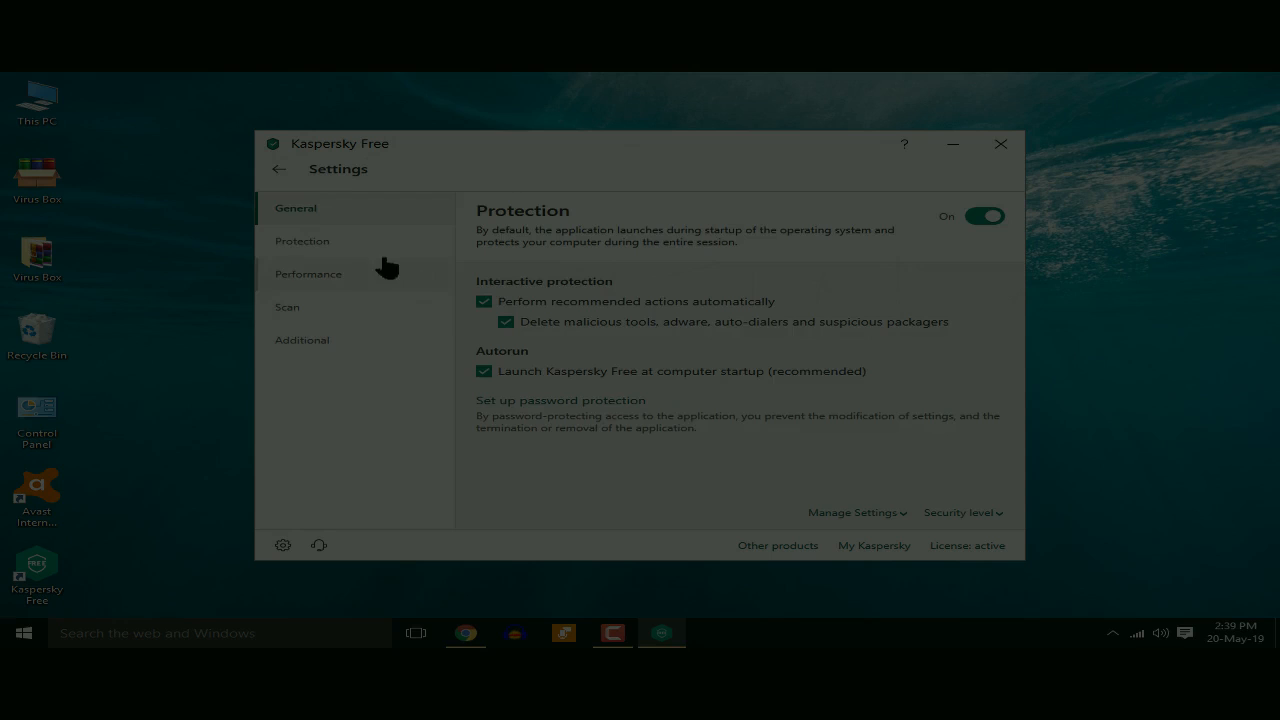
left_click(322, 311)
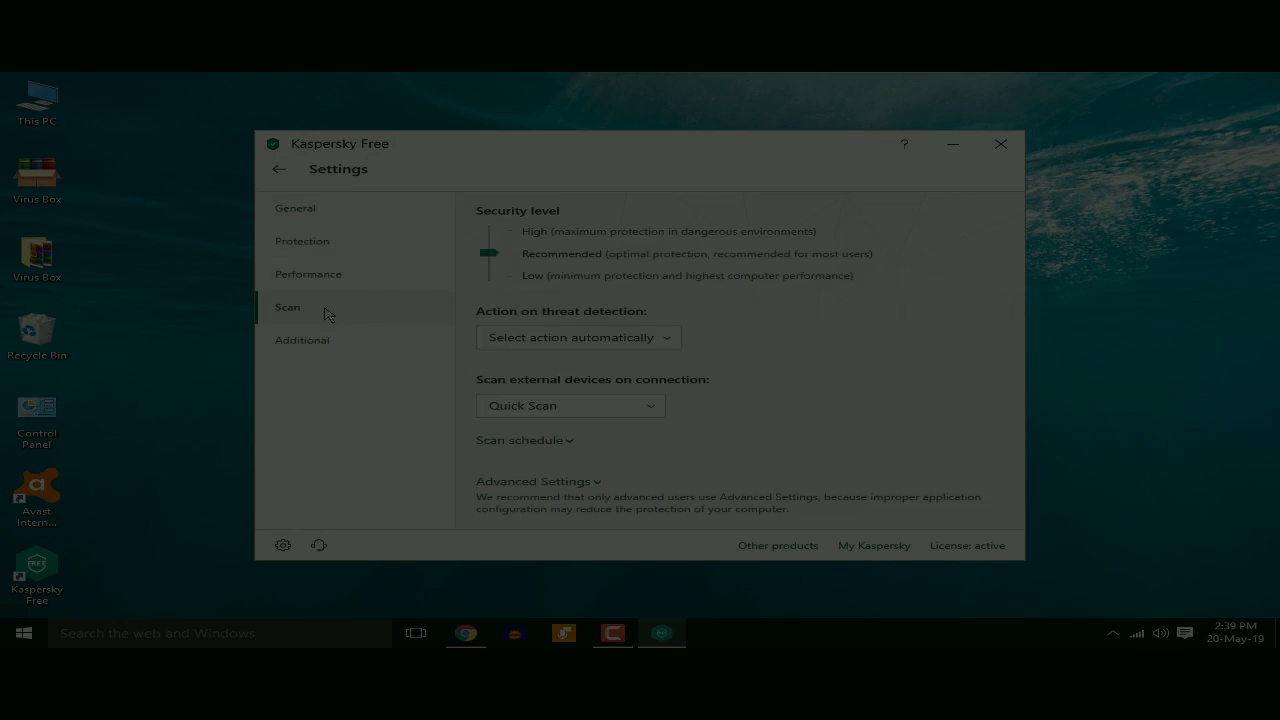
left_click(659, 345)
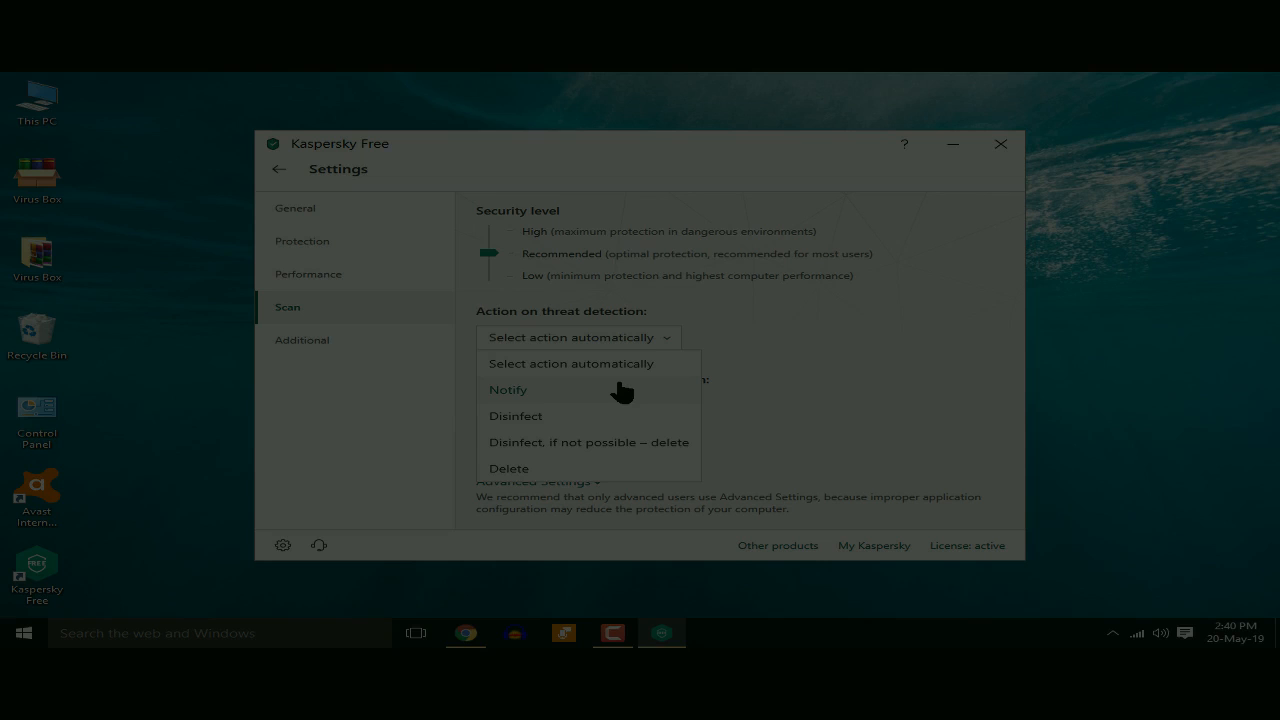
left_click(551, 392)
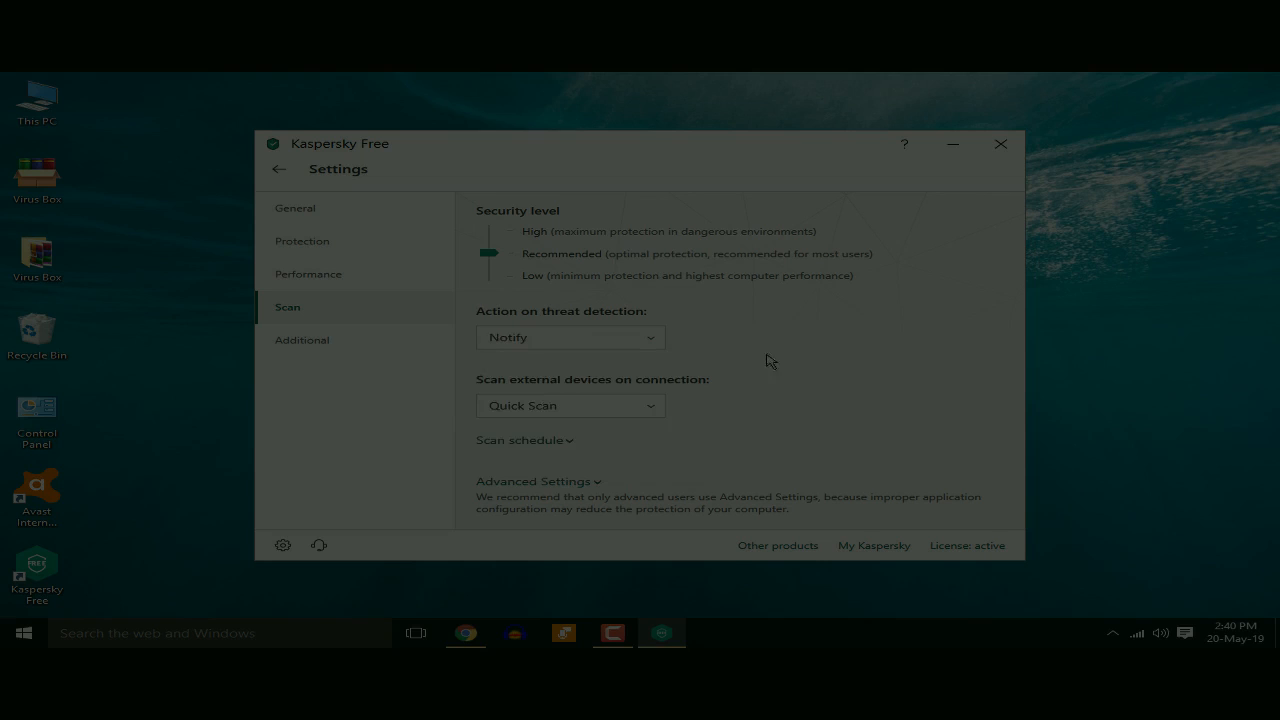
left_click(280, 170)
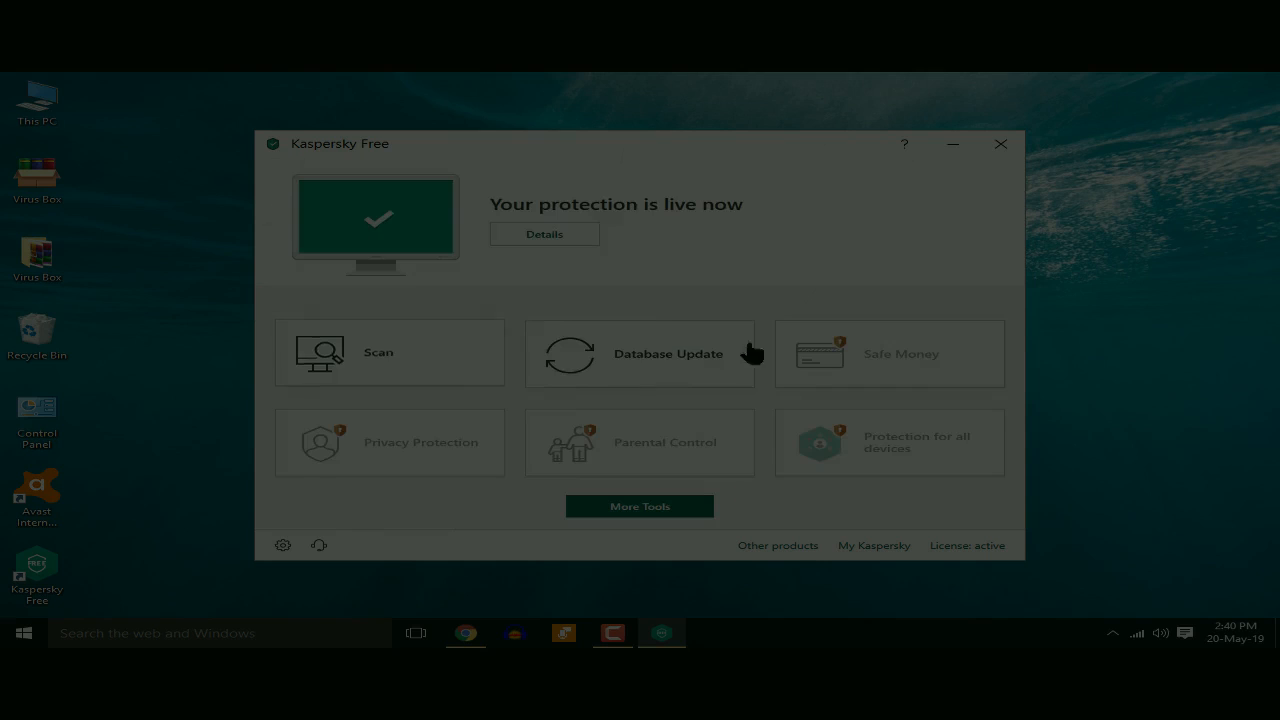
Close Kaspersky Free and start a virus scan of the Virus Box folder on the desktop.
left_click(1000, 148)
right_click(408, 246)
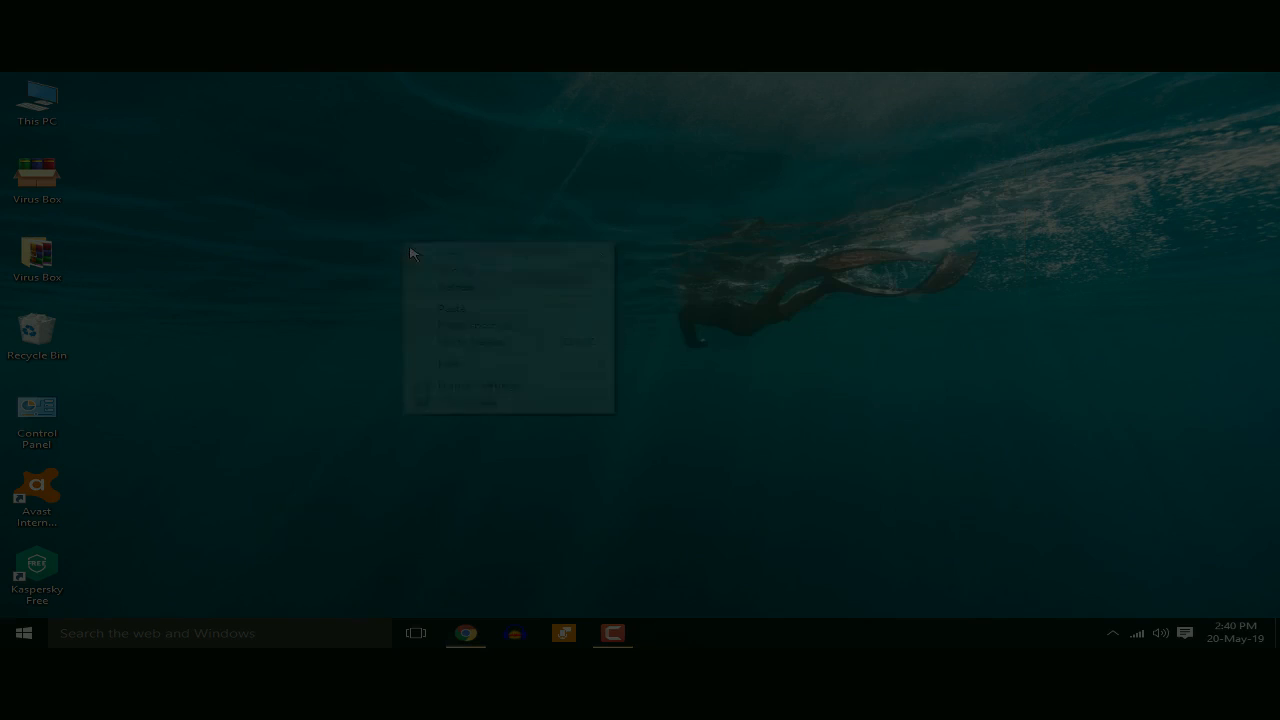
left_click(460, 288)
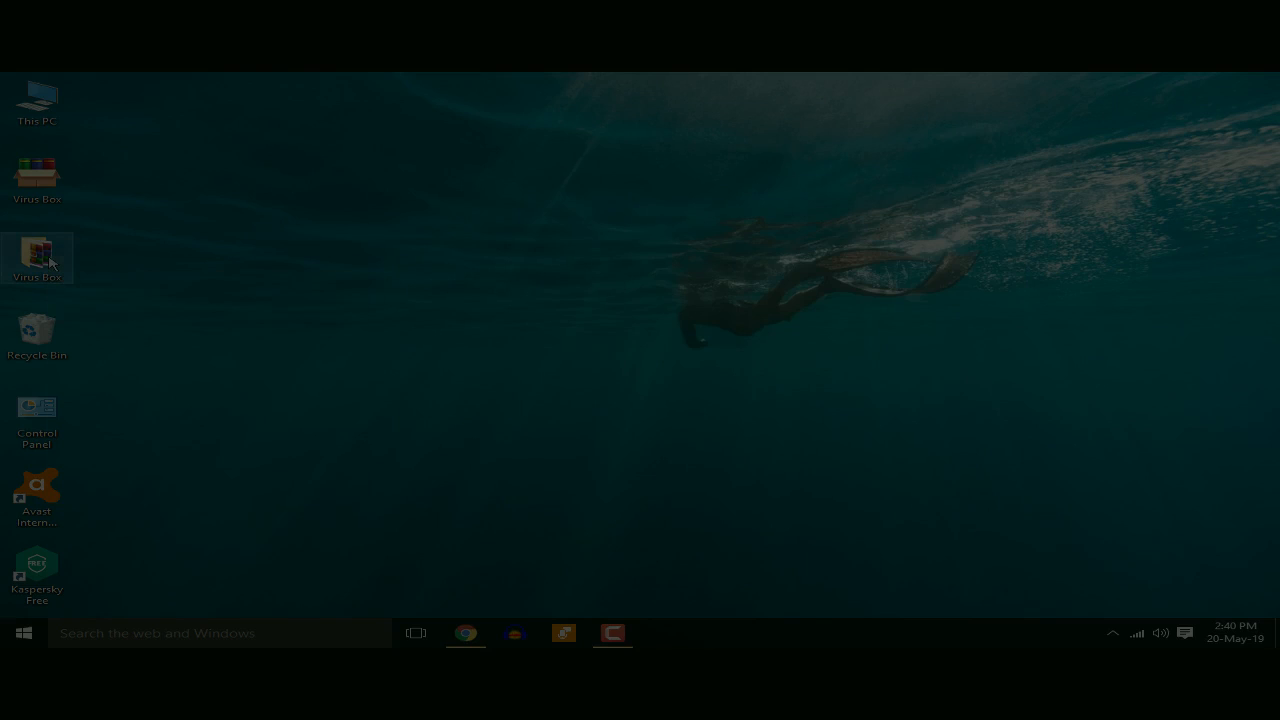
right_click(53, 262)
left_click(116, 275)
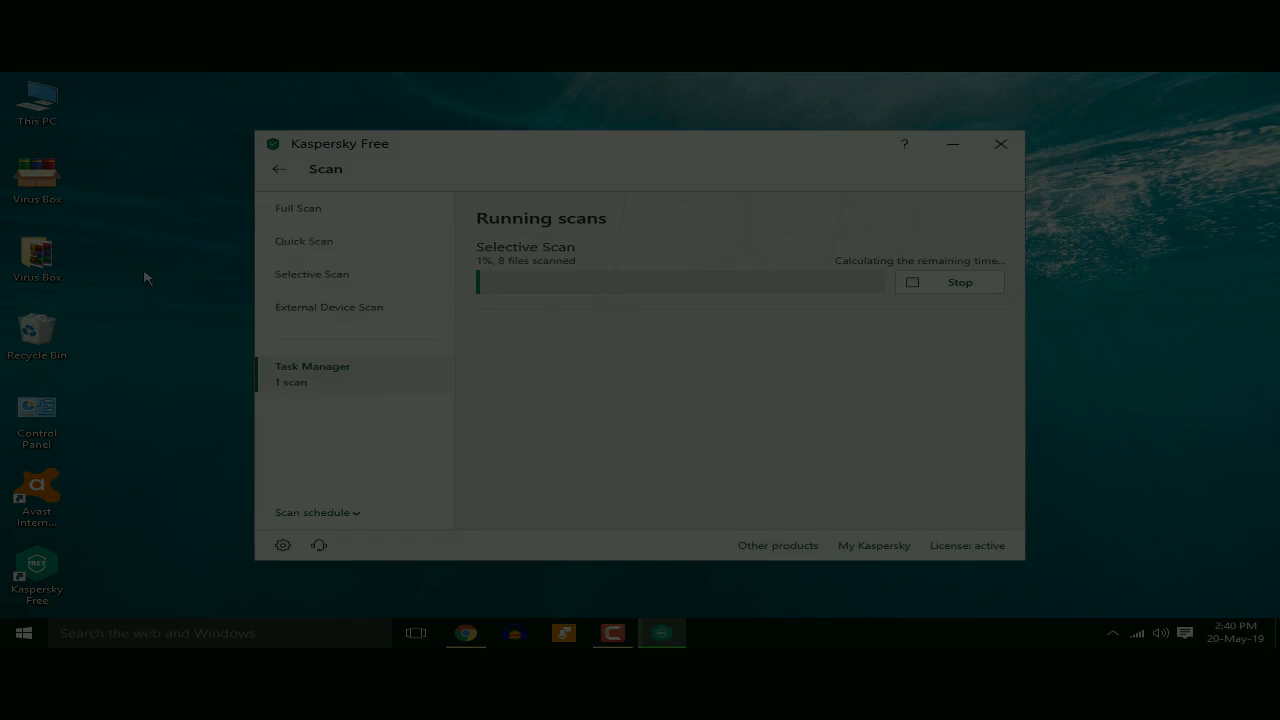
left_click_drag(677, 154, 686, 131)
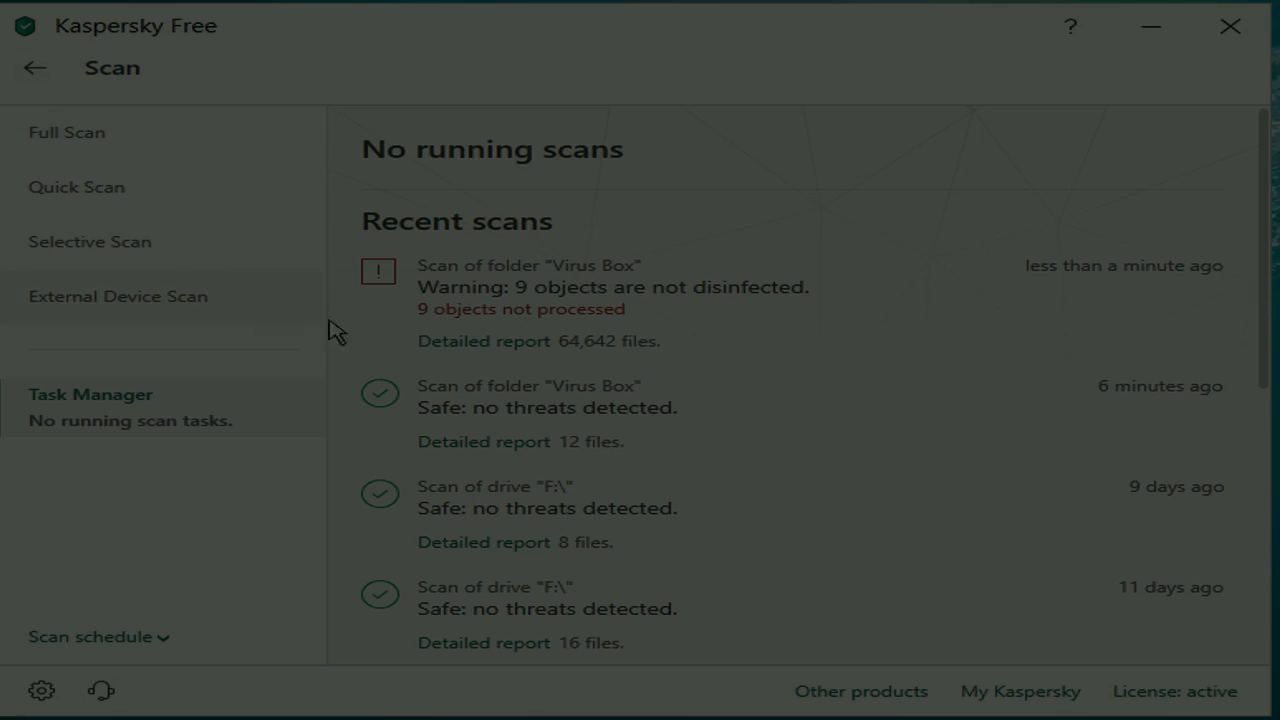
Open the detailed report of the latest Virus Box folder scan, and switch back to the recent scans.
left_click(480, 343)
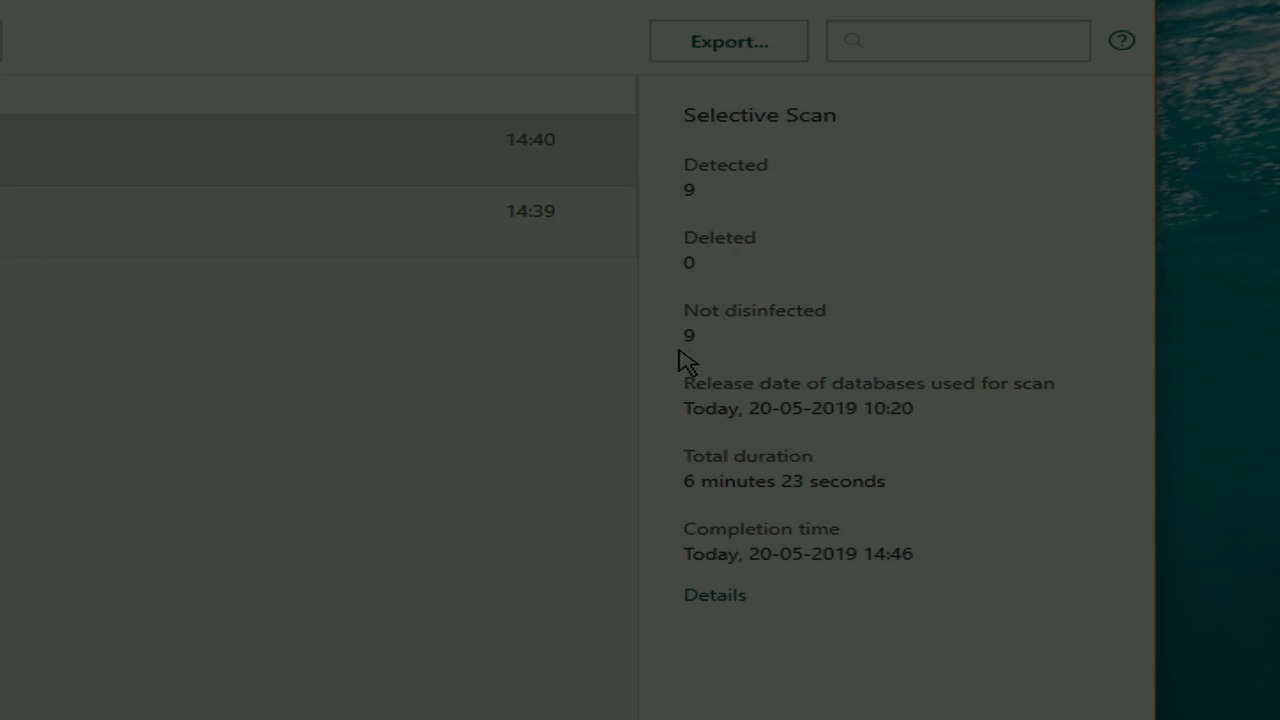
key("alt+Tab")
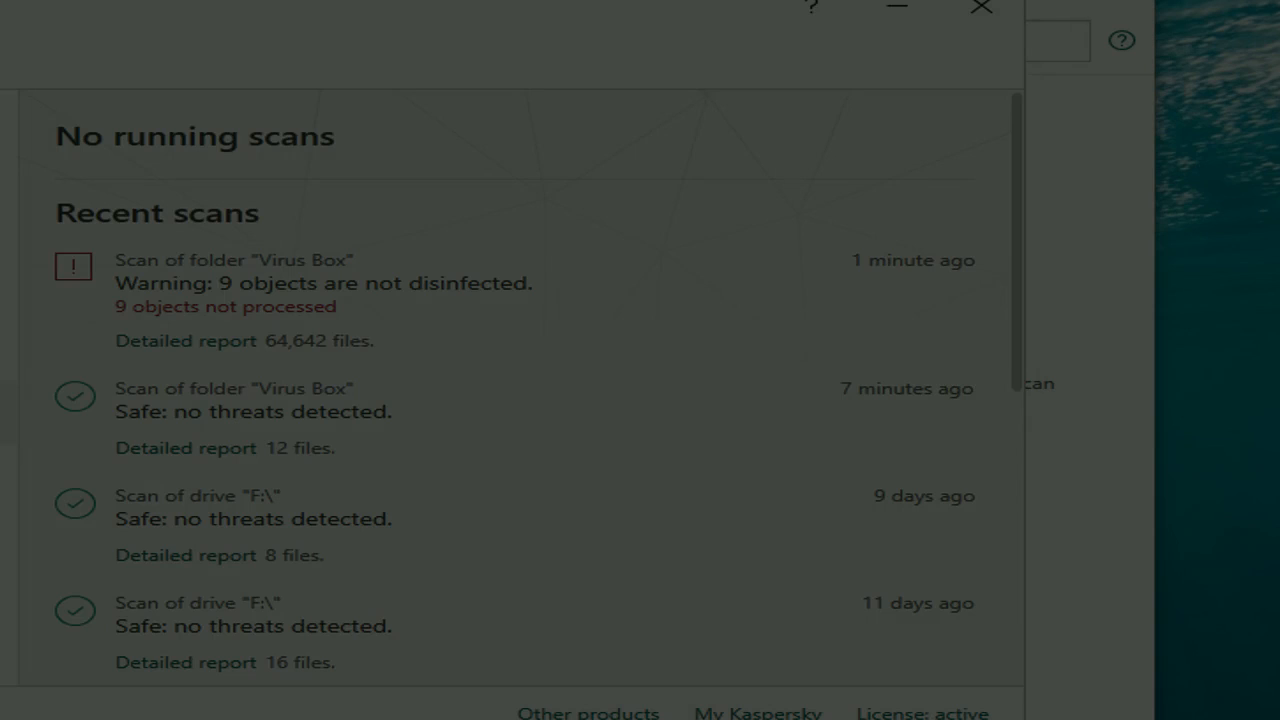
left_click_drag(186, 14, 0, 43)
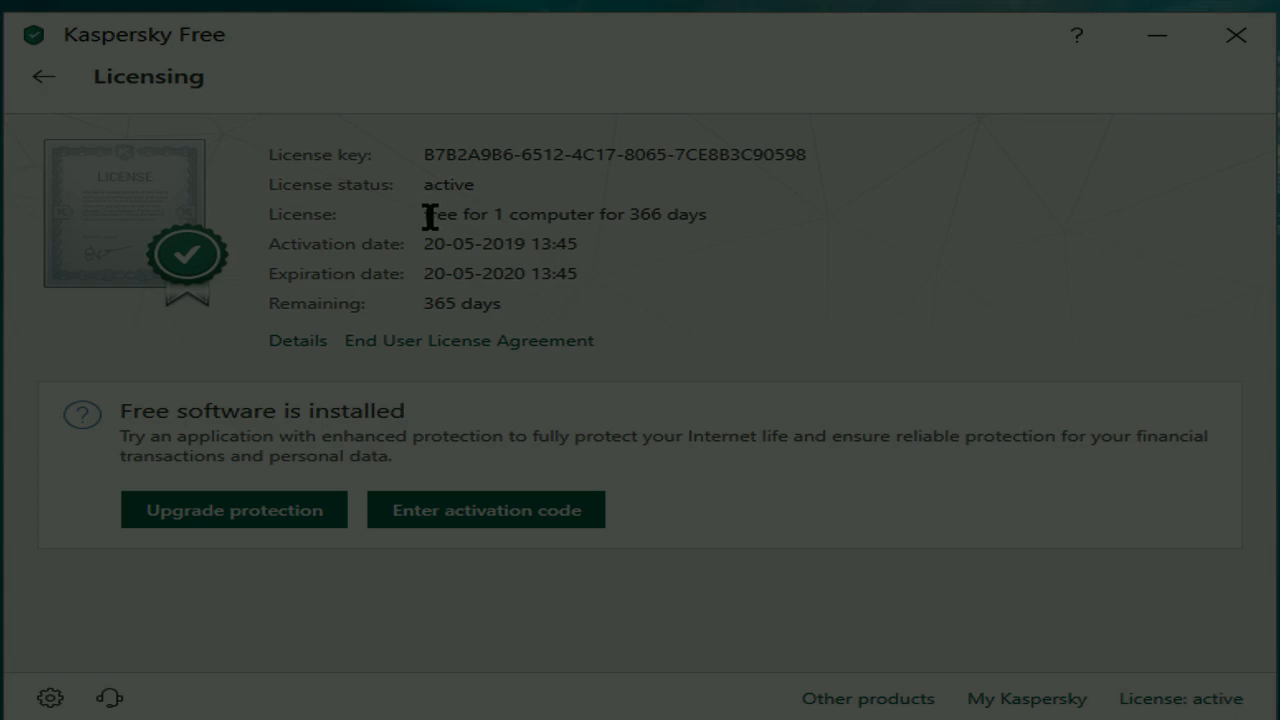
Highlight the license description and the remaining days in the licensing details.
mouse_move(436, 214)
left_mouse_down()
mouse_move(728, 209)
mouse_move(426, 217)
left_mouse_up()
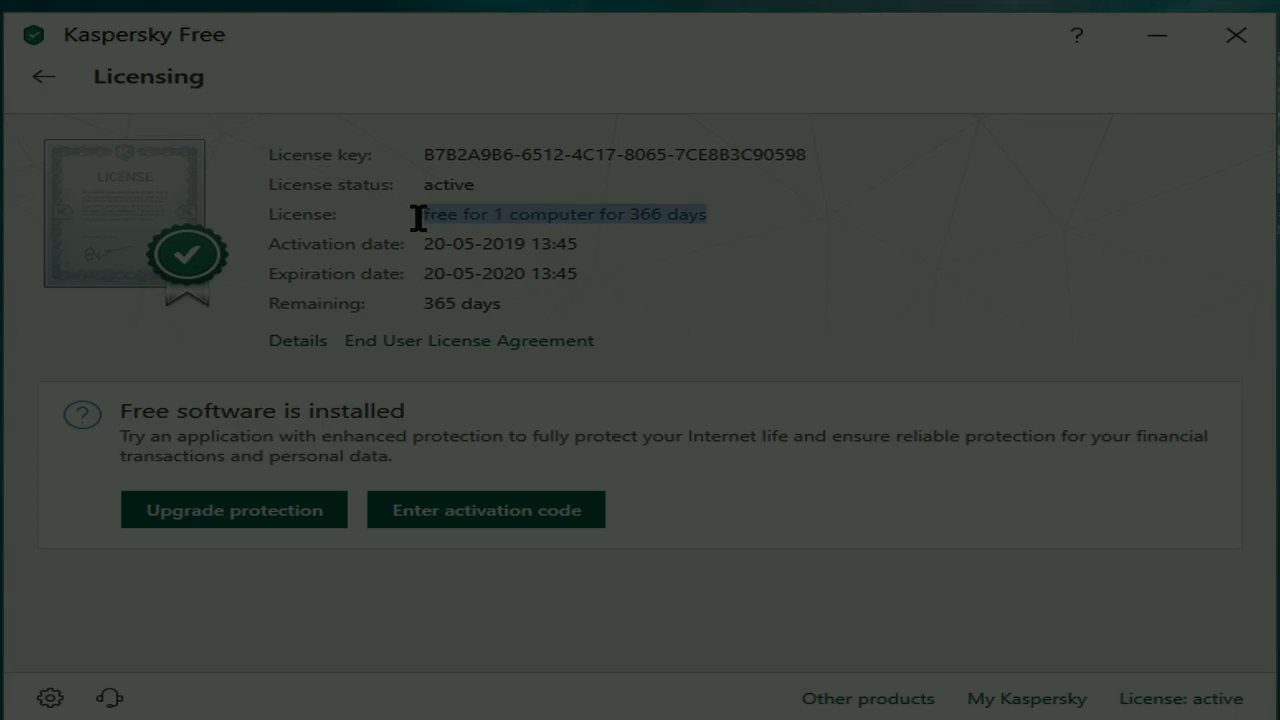
left_click(490, 244)
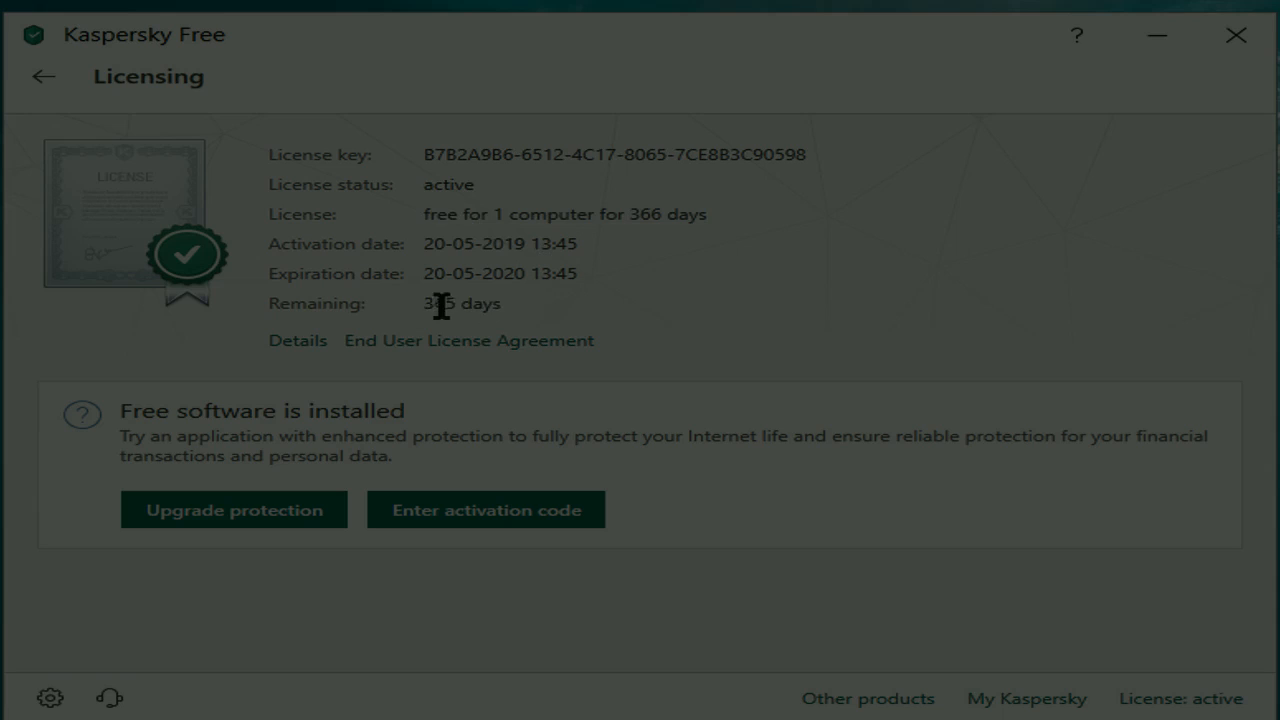
left_click_drag(423, 306, 509, 306)
left_click(525, 305)
Select the full license description, and highlight just its number of days.
double_click(637, 214)
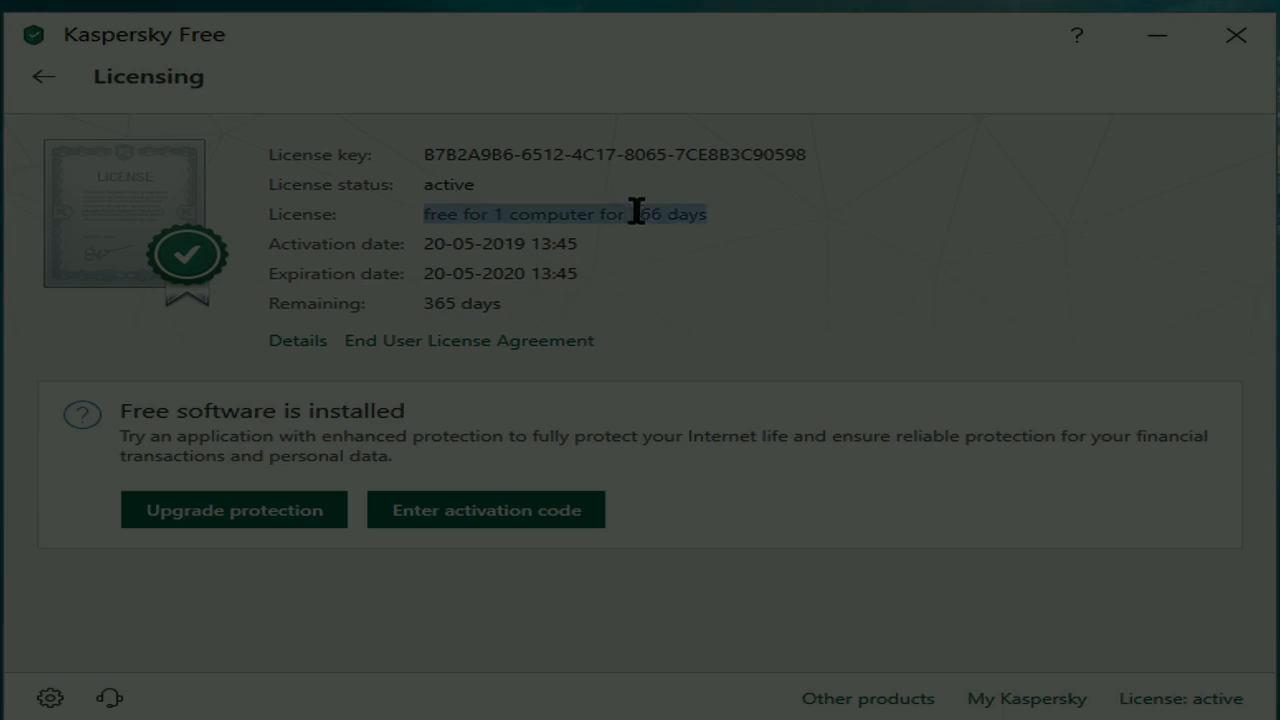
left_click(651, 214)
mouse_move(641, 214)
left_mouse_down()
mouse_move(630, 214)
mouse_move(714, 214)
mouse_move(628, 214)
left_mouse_up()
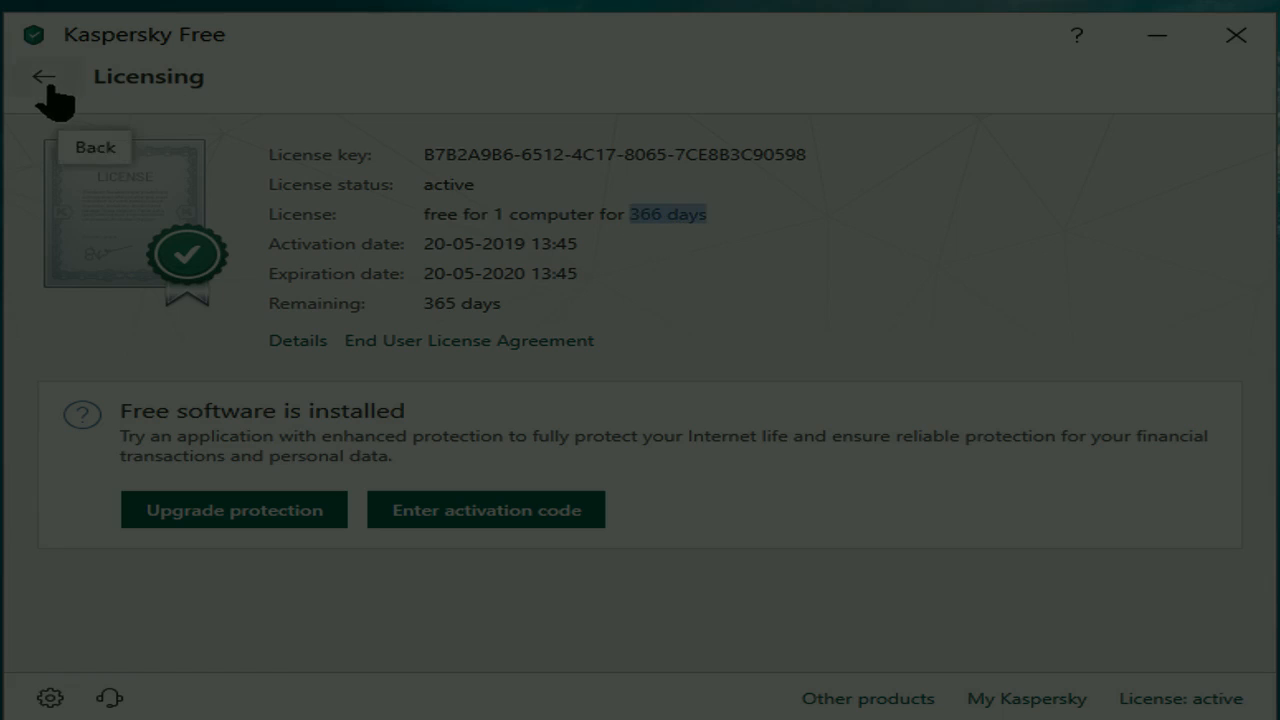
left_click(500, 241)
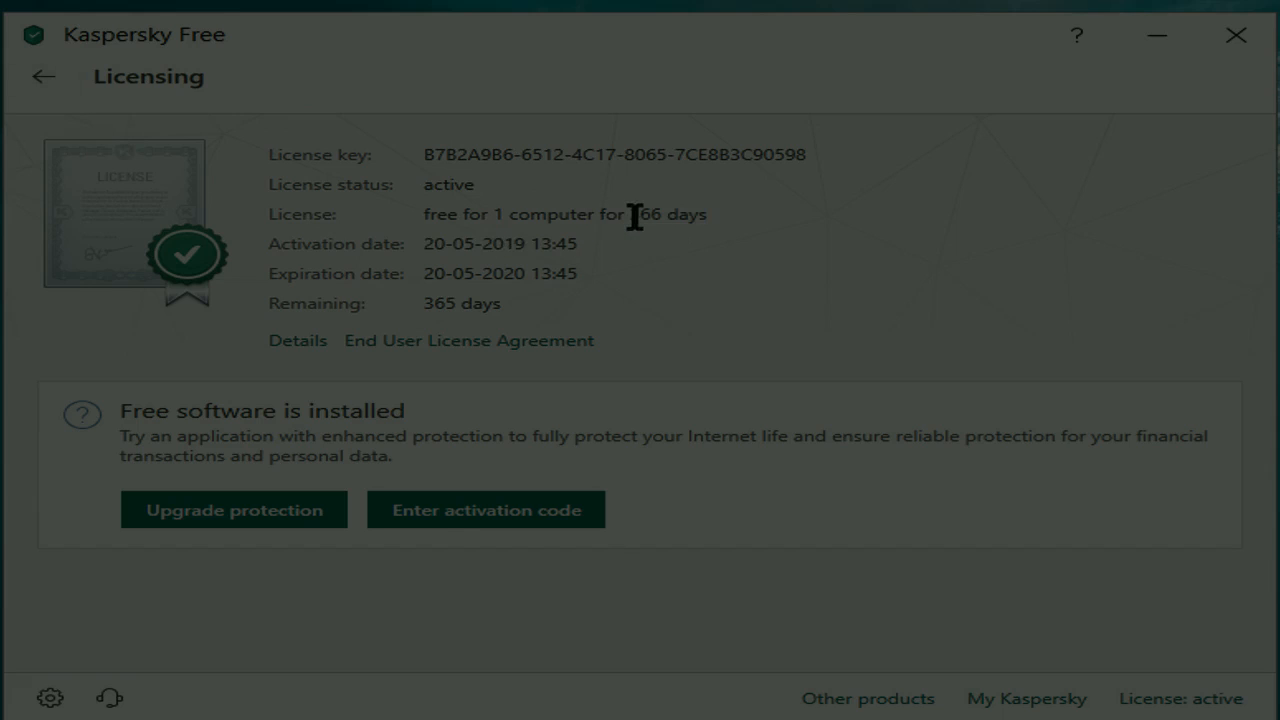
mouse_move(632, 215)
left_mouse_down()
mouse_move(720, 223)
mouse_move(628, 214)
left_mouse_up()
left_click(712, 230)
left_click_drag(712, 215, 626, 214)
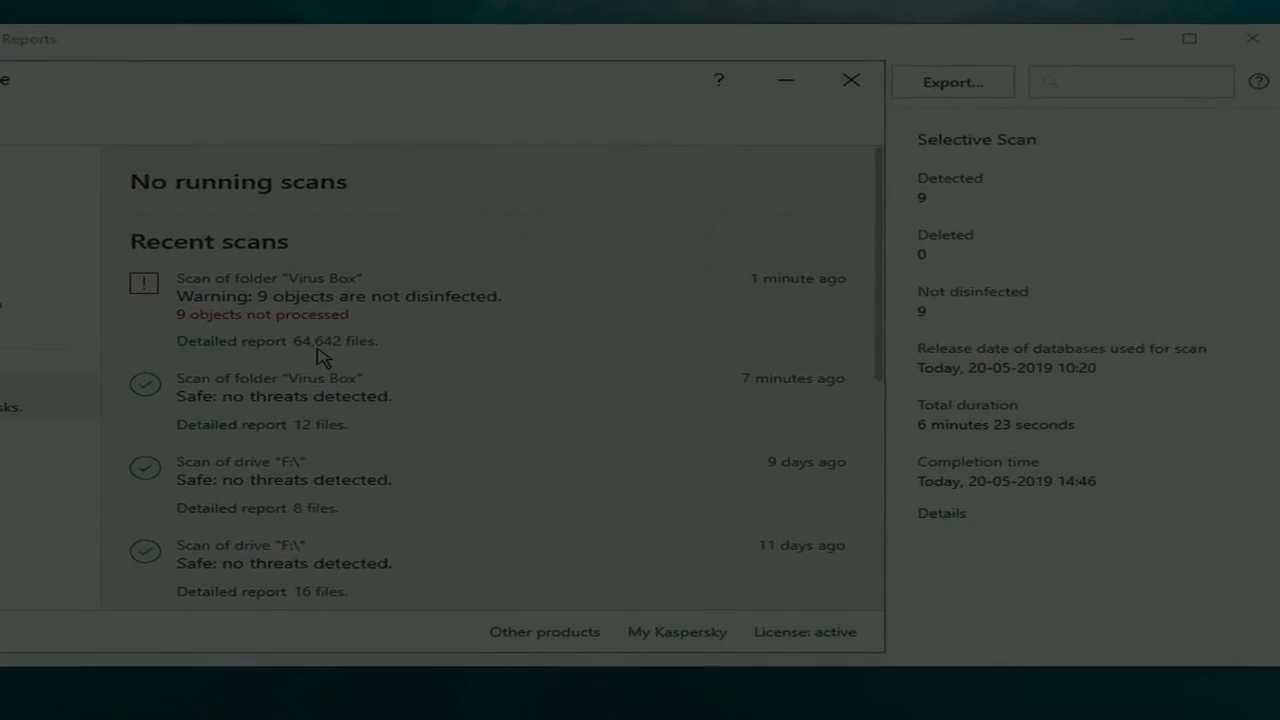